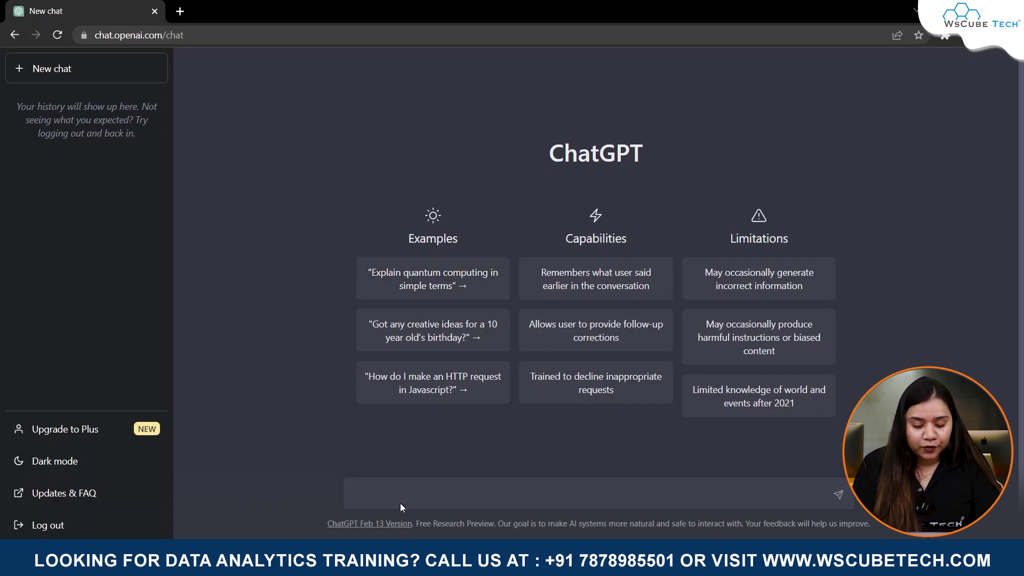
{"action": "type", "text": "how to anal"}
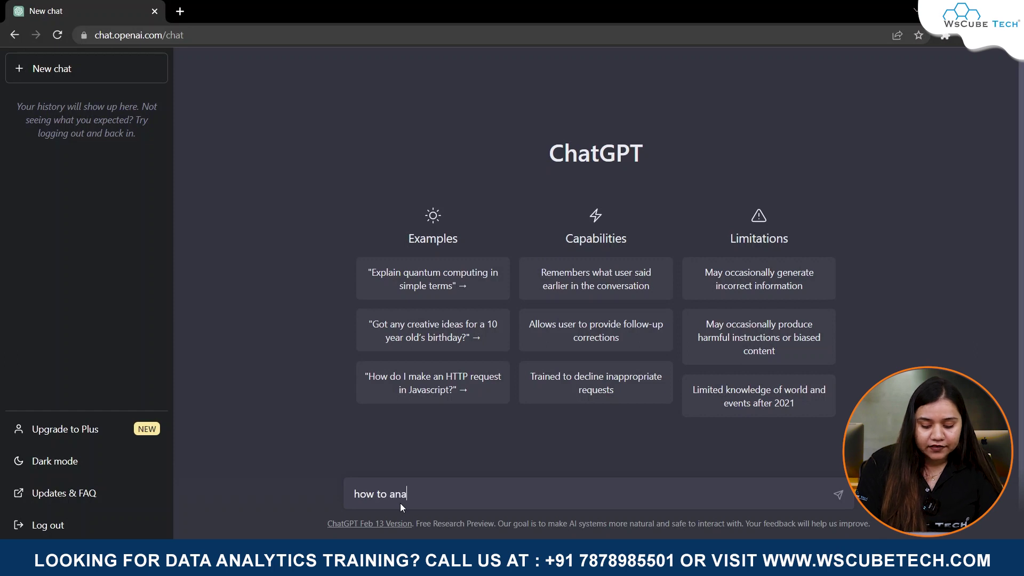
{"action": "type", "text": "yze data using"}
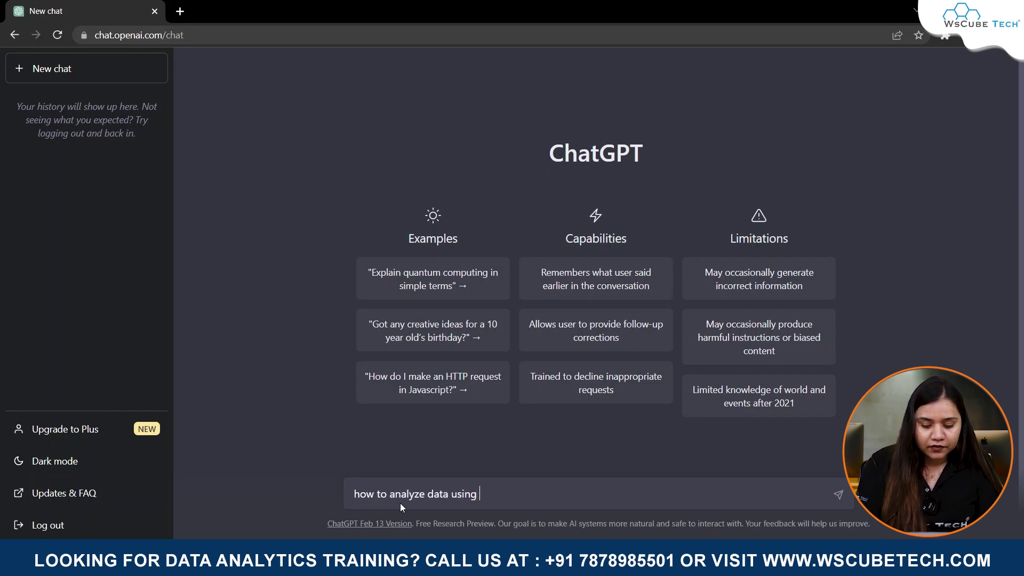
{"action": "type", "text": " python. explain it with a exam"}
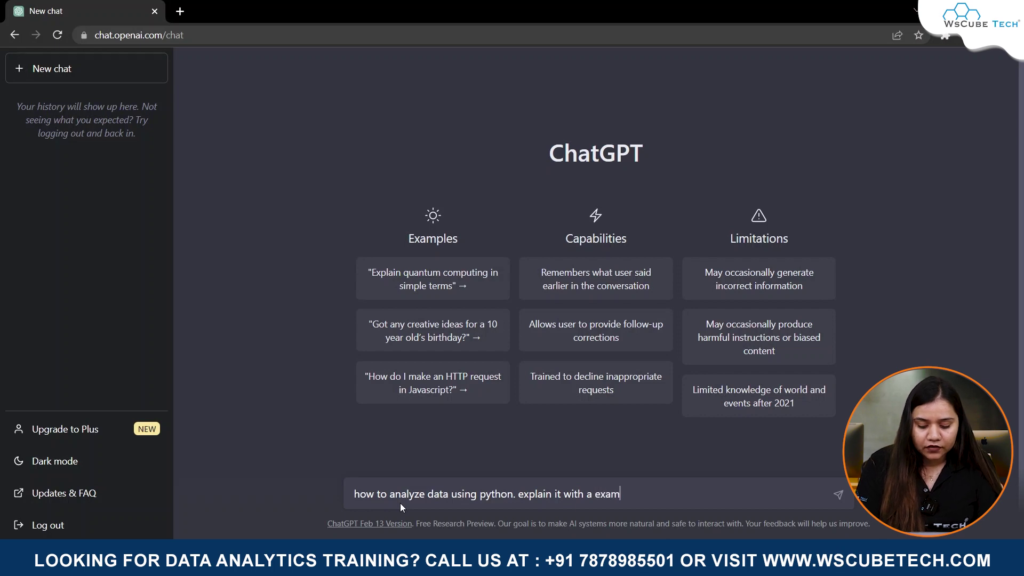
{"action": "type", "text": "ple of a code."}
- Ask ChatGPT how to analyze data using Python, explained with a code example
{"action": "key", "text": "Return"}
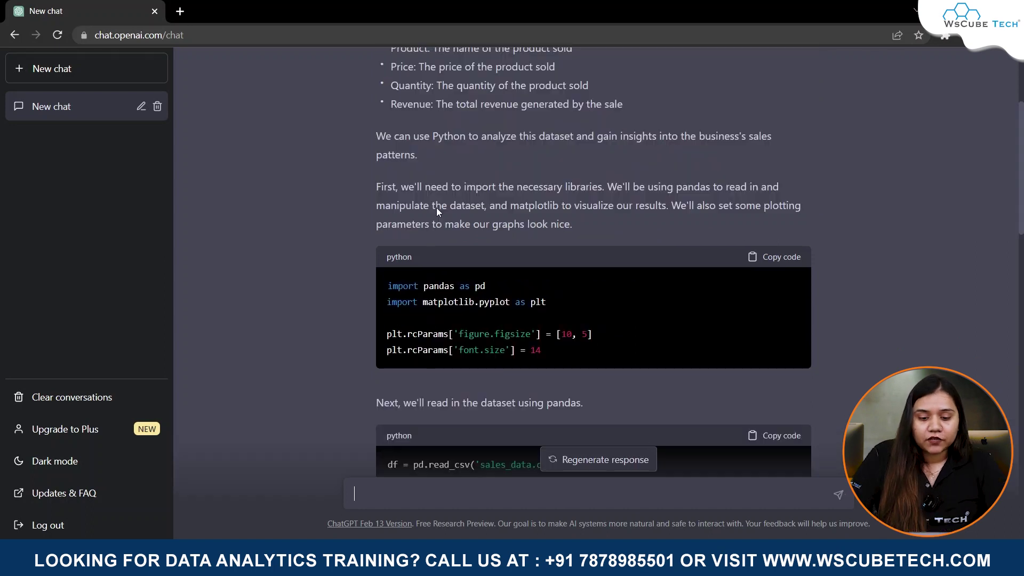
{"action": "scroll", "coordinate": [437, 208], "scroll_direction": "down", "scroll_amount": 2}
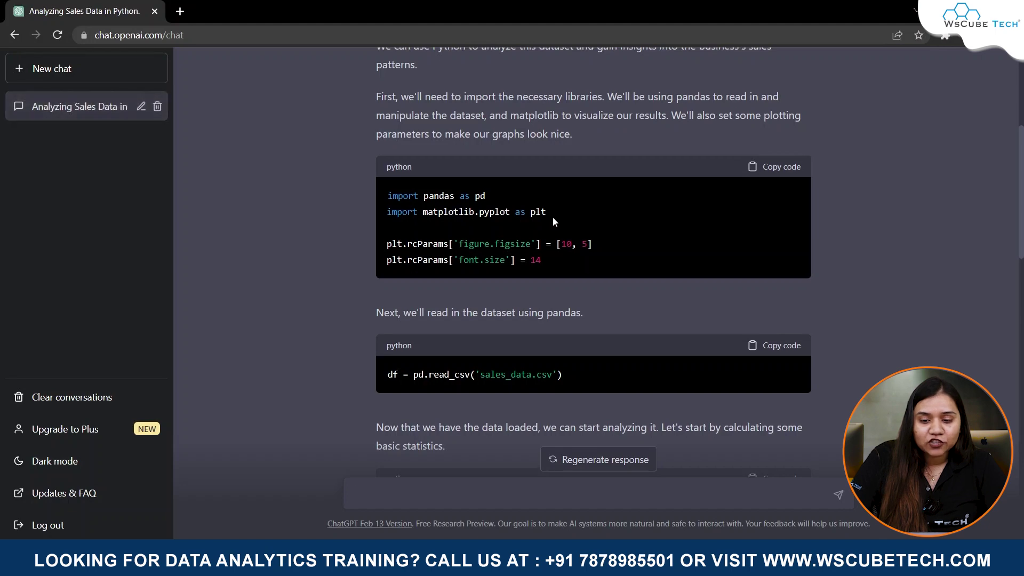
{"action": "scroll", "coordinate": [553, 217], "scroll_direction": "up", "scroll_amount": 3}
{"action": "scroll", "coordinate": [503, 325], "scroll_direction": "down", "scroll_amount": 2}
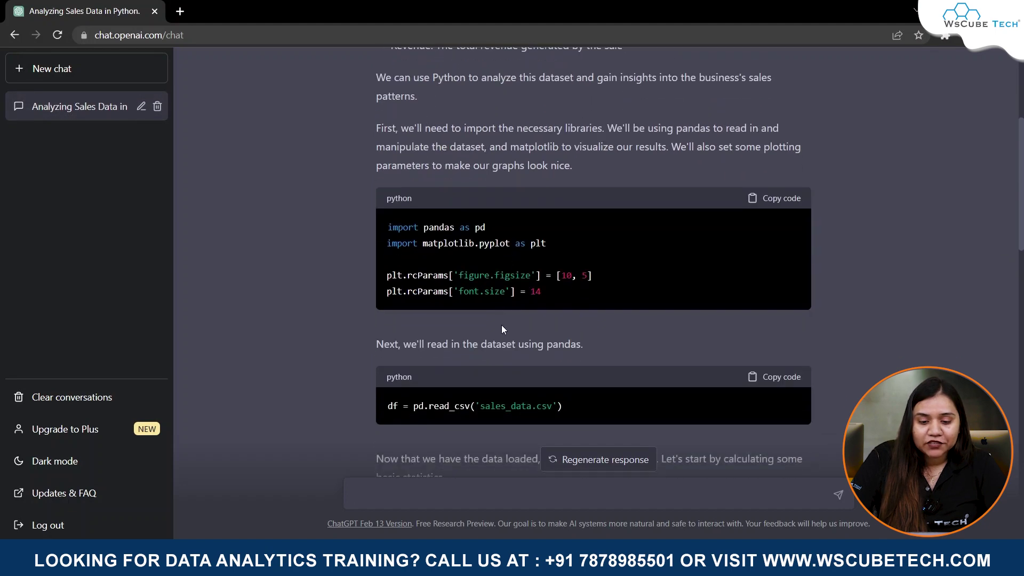
{"action": "scroll", "coordinate": [502, 324], "scroll_direction": "down", "scroll_amount": 1}
{"action": "scroll", "coordinate": [472, 239], "scroll_direction": "down", "scroll_amount": 2}
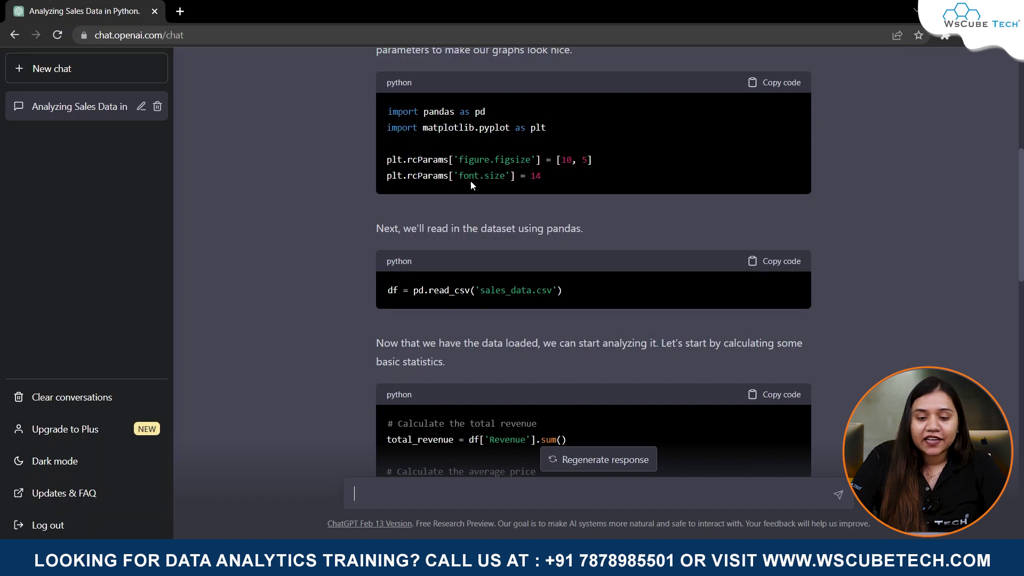
{"action": "scroll", "coordinate": [460, 246], "scroll_direction": "down", "scroll_amount": 1}
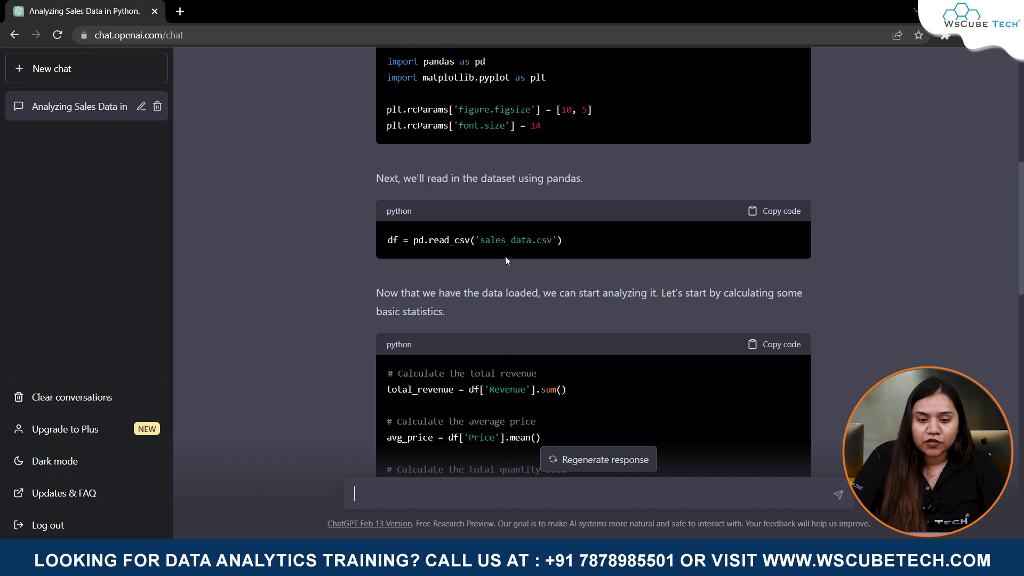
{"action": "scroll", "coordinate": [511, 245], "scroll_direction": "down", "scroll_amount": 2}
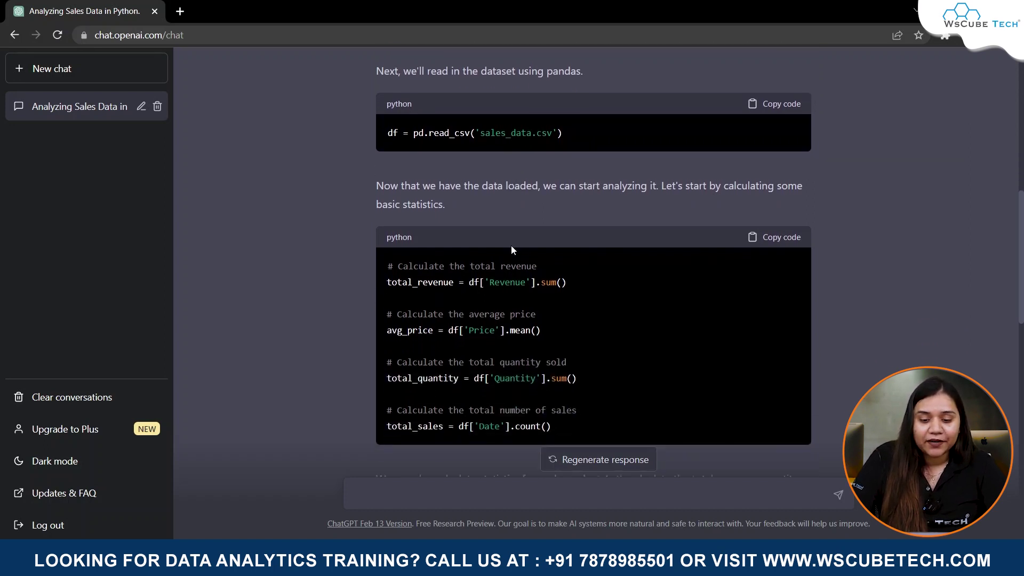
{"action": "scroll", "coordinate": [511, 246], "scroll_direction": "down", "scroll_amount": 3}
{"action": "scroll", "coordinate": [511, 245], "scroll_direction": "up", "scroll_amount": 3}
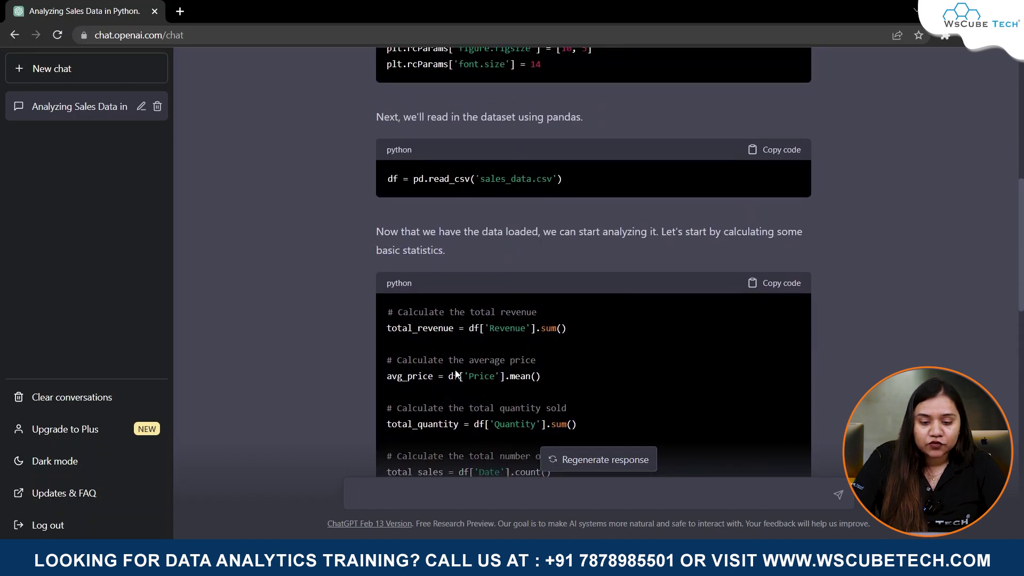
{"action": "scroll", "coordinate": [457, 295], "scroll_direction": "down", "scroll_amount": 1}
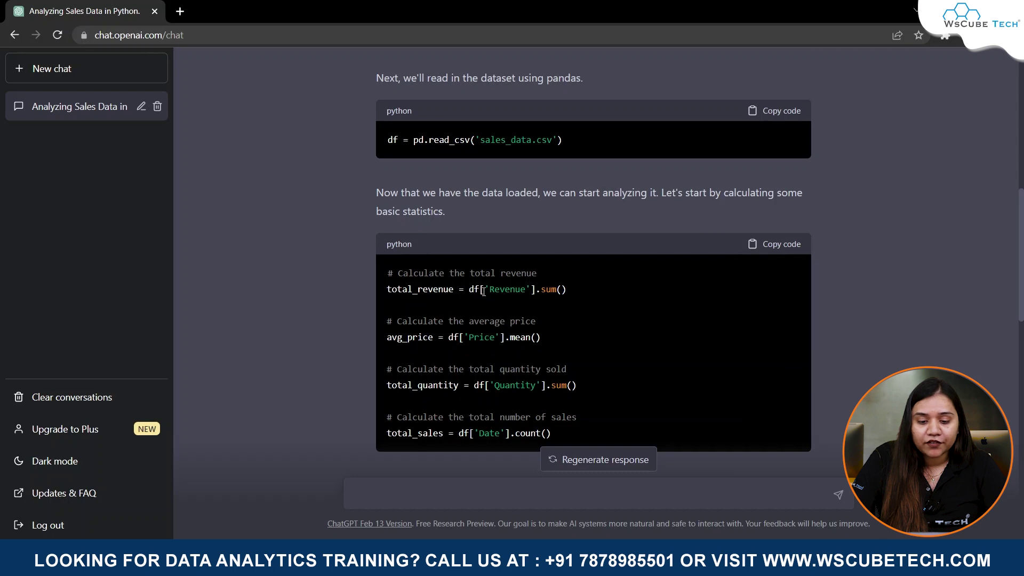
{"action": "scroll", "coordinate": [391, 383], "scroll_direction": "down", "scroll_amount": 1}
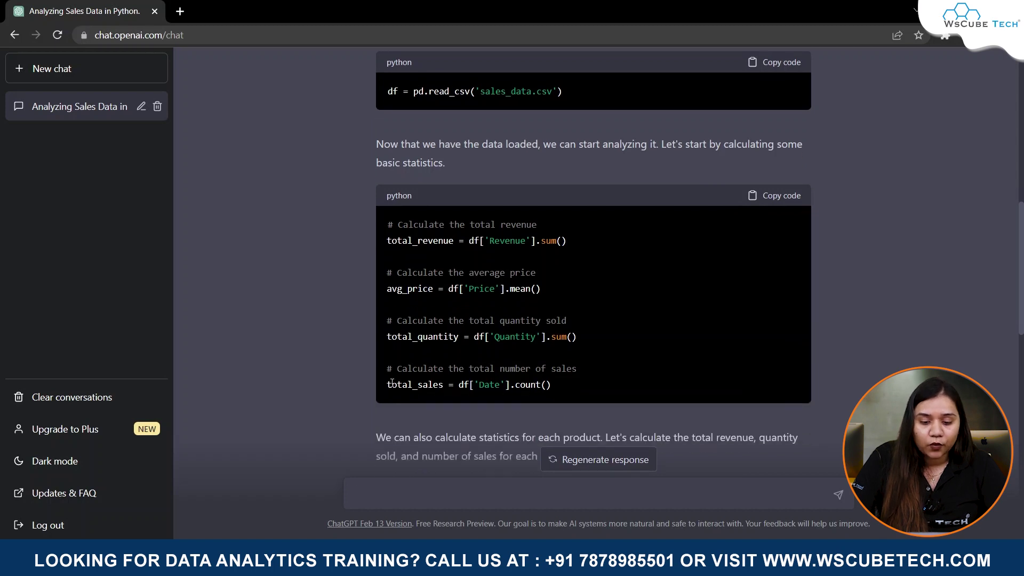
{"action": "scroll", "coordinate": [454, 390], "scroll_direction": "down", "scroll_amount": 3}
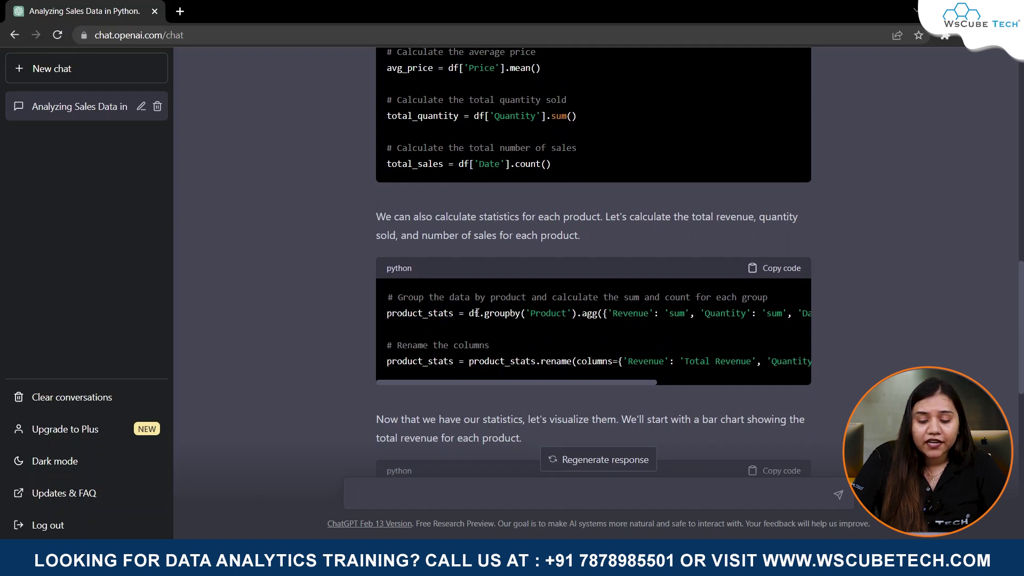
{"action": "scroll", "coordinate": [486, 319], "scroll_direction": "down", "scroll_amount": 1}
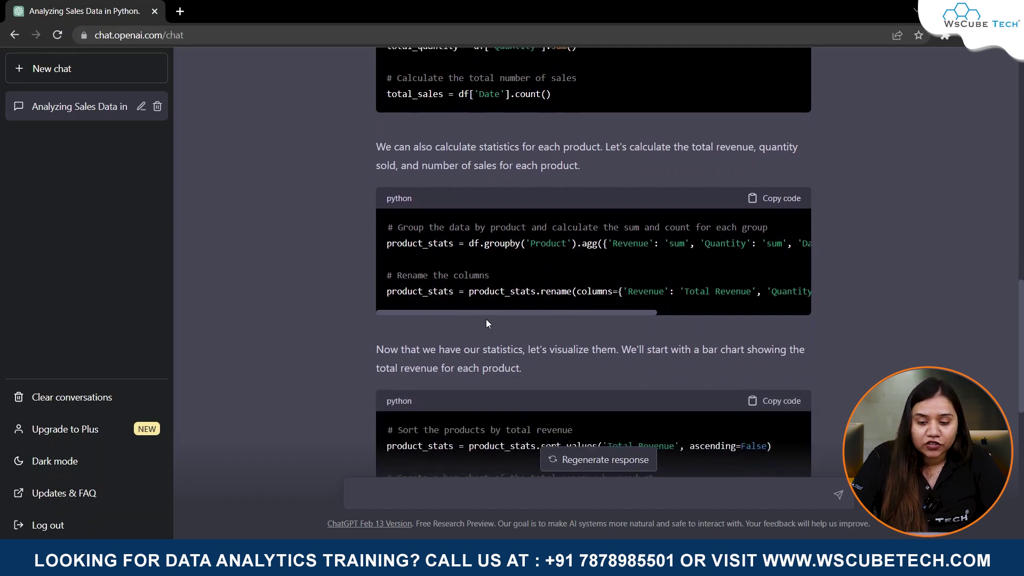
{"action": "scroll", "coordinate": [486, 319], "scroll_direction": "down", "scroll_amount": 1}
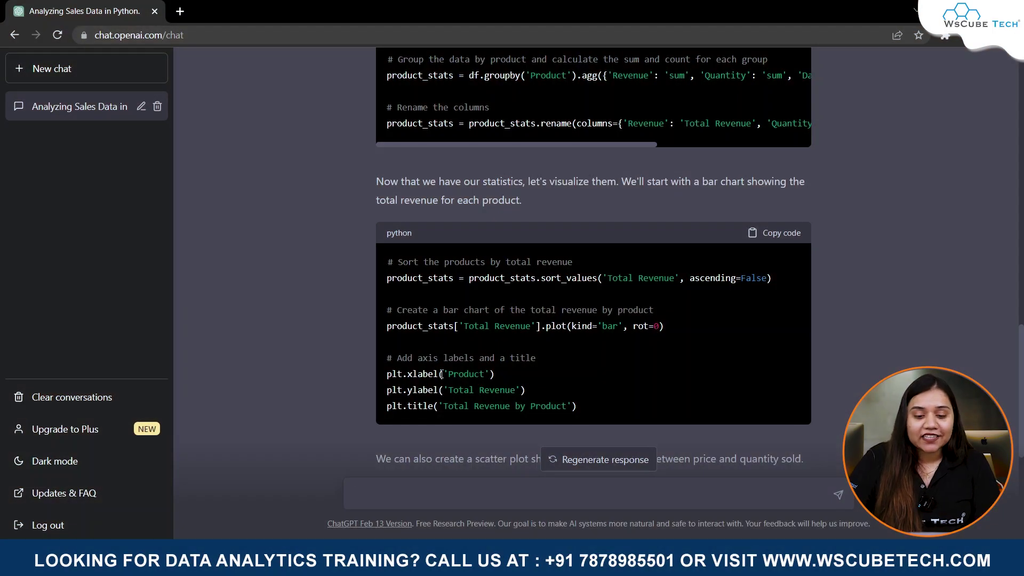
{"action": "scroll", "coordinate": [441, 373], "scroll_direction": "down", "scroll_amount": 3}
{"action": "scroll", "coordinate": [441, 374], "scroll_direction": "down", "scroll_amount": 1}
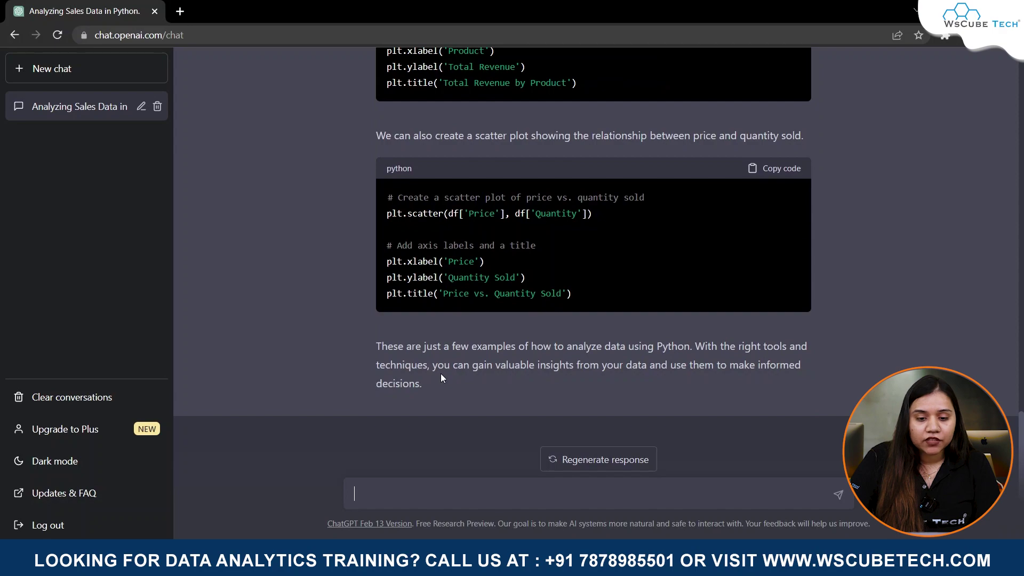
{"action": "scroll", "coordinate": [441, 374], "scroll_direction": "up", "scroll_amount": 5}
{"action": "scroll", "coordinate": [441, 373], "scroll_direction": "up", "scroll_amount": 3}
{"action": "scroll", "coordinate": [440, 374], "scroll_direction": "up", "scroll_amount": 3}
{"action": "scroll", "coordinate": [441, 373], "scroll_direction": "up", "scroll_amount": 2}
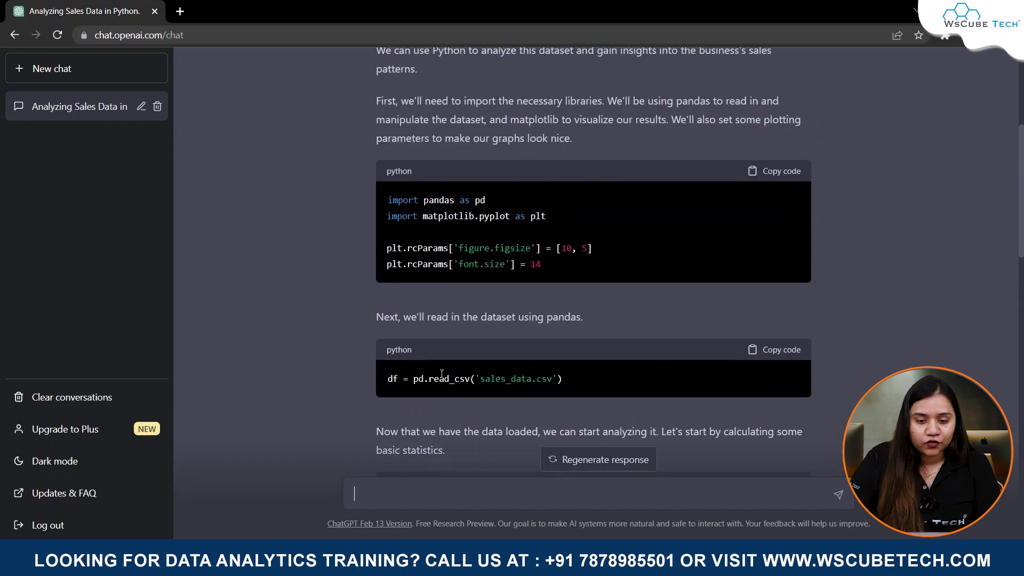
{"action": "scroll", "coordinate": [441, 373], "scroll_direction": "down", "scroll_amount": 5}
{"action": "scroll", "coordinate": [440, 373], "scroll_direction": "down", "scroll_amount": 5}
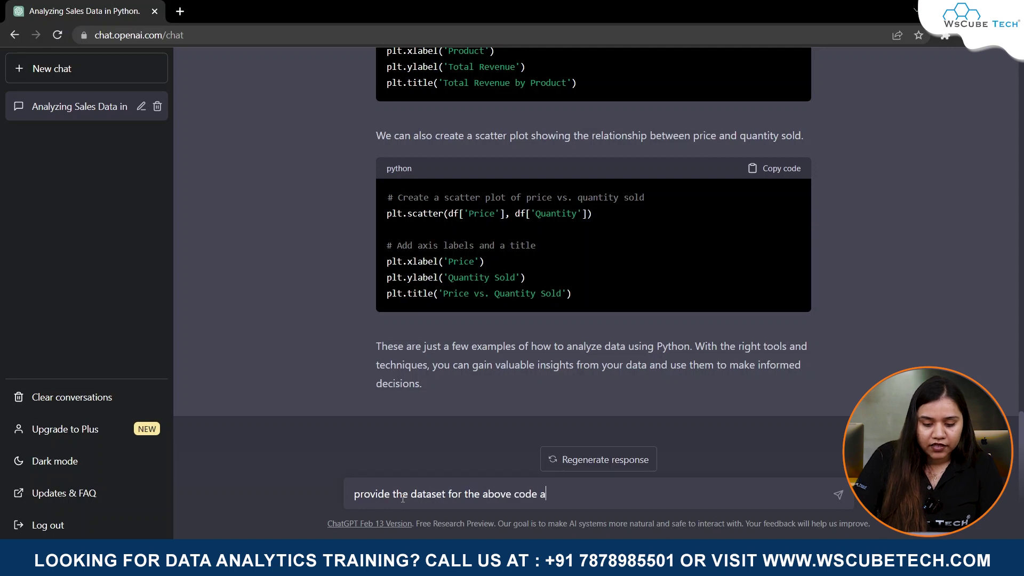
{"action": "type", "text": "ell"}
- Request the matching sales dataset from ChatGPT and open a blank Excel workbook
{"action": "key", "text": "Return"}
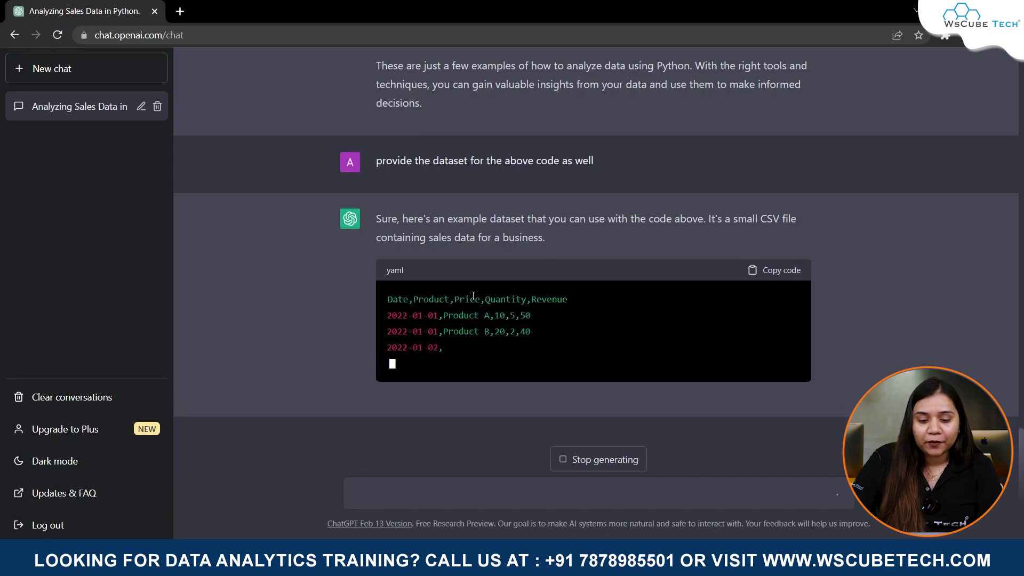
{"action": "scroll", "coordinate": [573, 295], "scroll_direction": "up", "scroll_amount": 2}
{"action": "scroll", "coordinate": [573, 294], "scroll_direction": "up", "scroll_amount": 5}
{"action": "scroll", "coordinate": [573, 295], "scroll_direction": "up", "scroll_amount": 5}
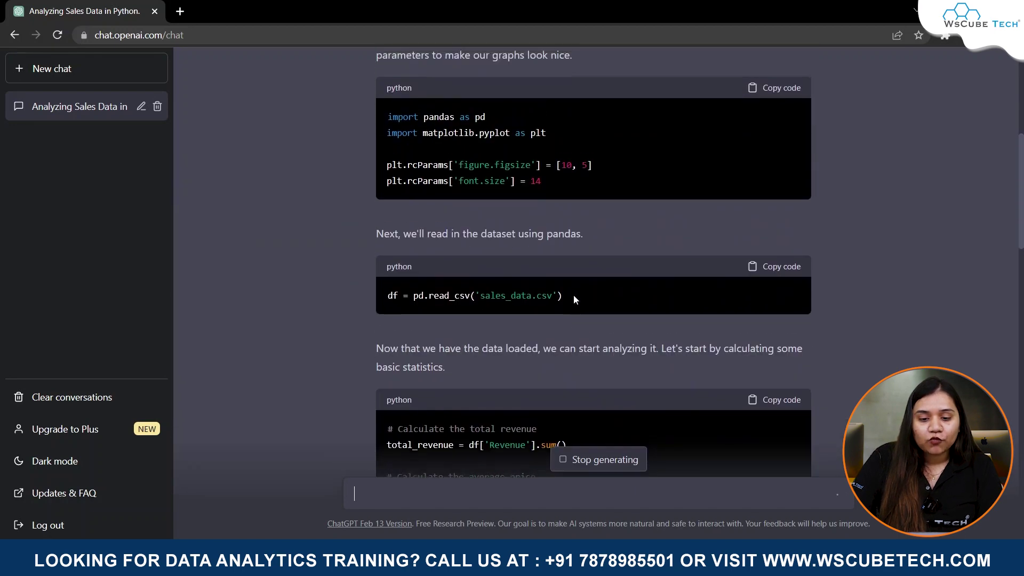
{"action": "scroll", "coordinate": [574, 295], "scroll_direction": "up", "scroll_amount": 3}
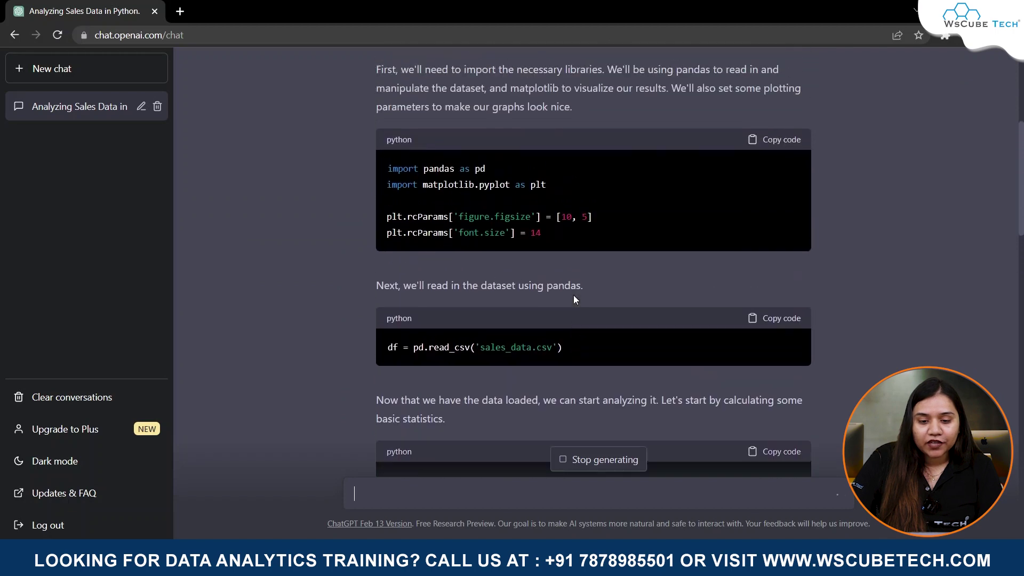
{"action": "scroll", "coordinate": [574, 295], "scroll_direction": "up", "scroll_amount": 3}
{"action": "scroll", "coordinate": [574, 296], "scroll_direction": "up", "scroll_amount": 1}
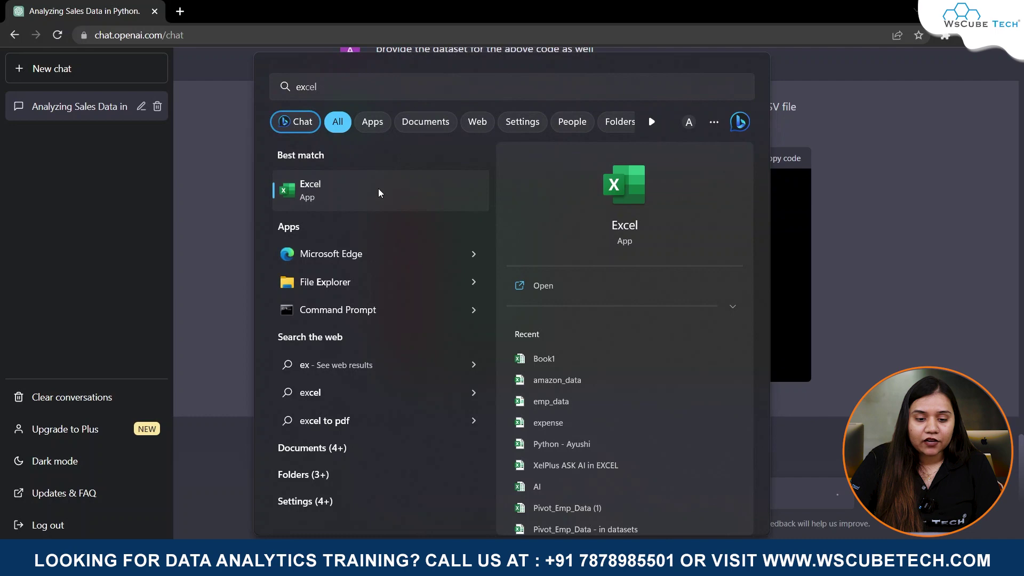
{"action": "left_click", "coordinate": [379, 193]}
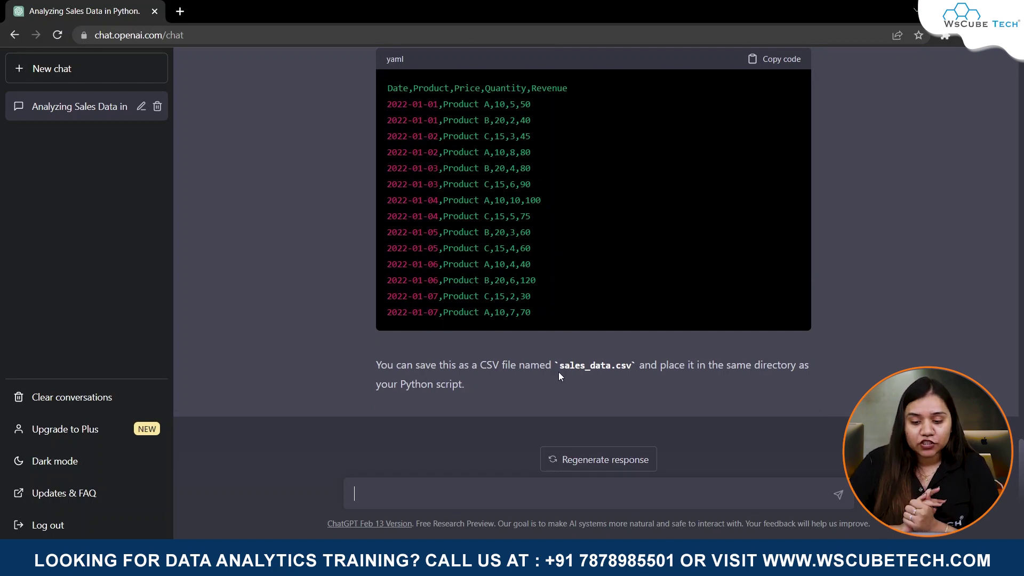
{"action": "scroll", "coordinate": [571, 282], "scroll_direction": "up", "scroll_amount": 1}
{"action": "scroll", "coordinate": [709, 254], "scroll_direction": "up", "scroll_amount": 2}
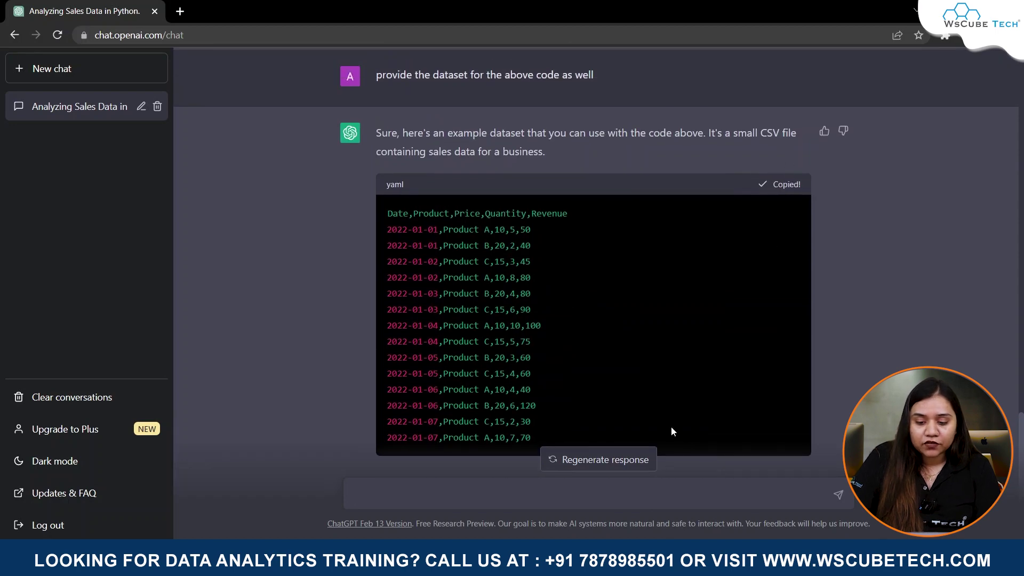
{"action": "key", "text": "alt+Tab"}
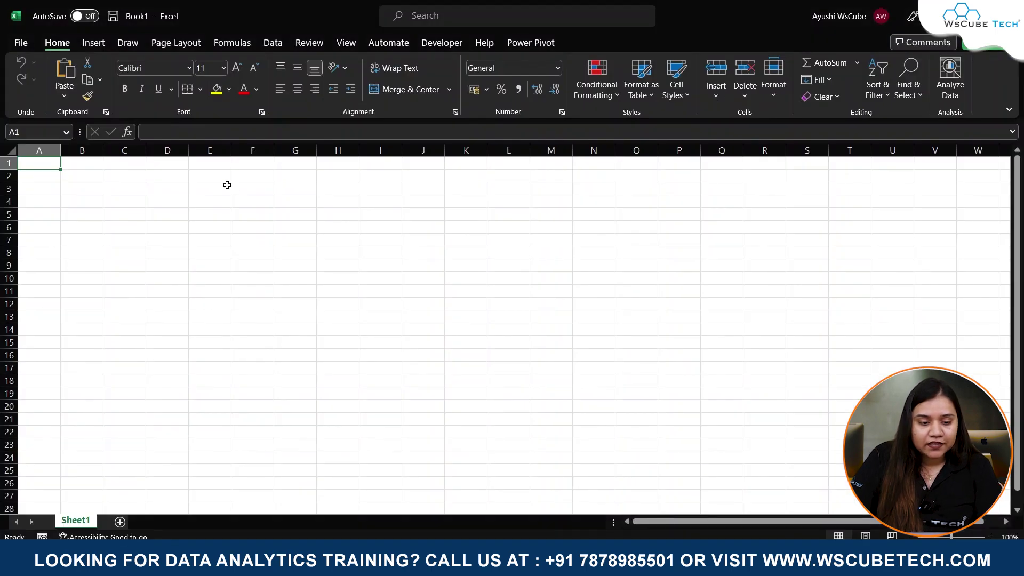
- Paste the copied CSV sales rows into the sheet and widen column A
{"action": "key", "text": "ctrl+v"}
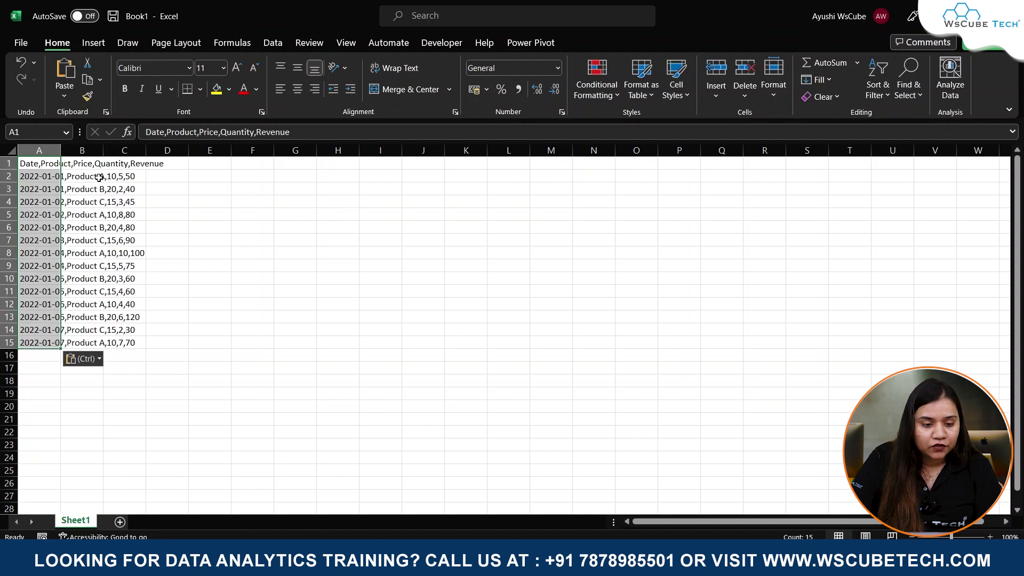
{"action": "double_click", "coordinate": [59, 150]}
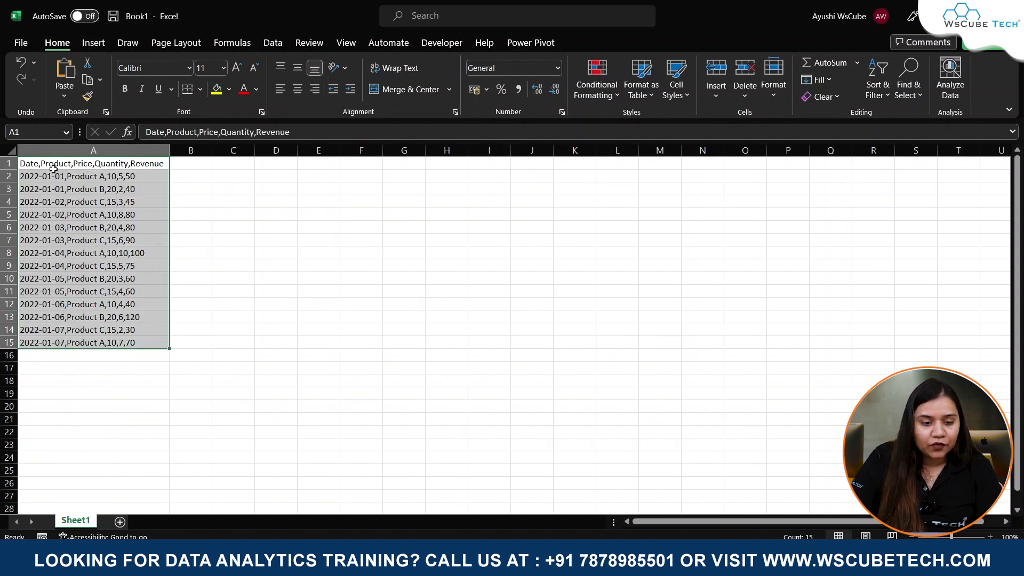
{"action": "left_click", "coordinate": [273, 43]}
- Split the rows at commas, not tabs, into General-format columns and autofit column A
{"action": "left_click", "coordinate": [675, 89]}
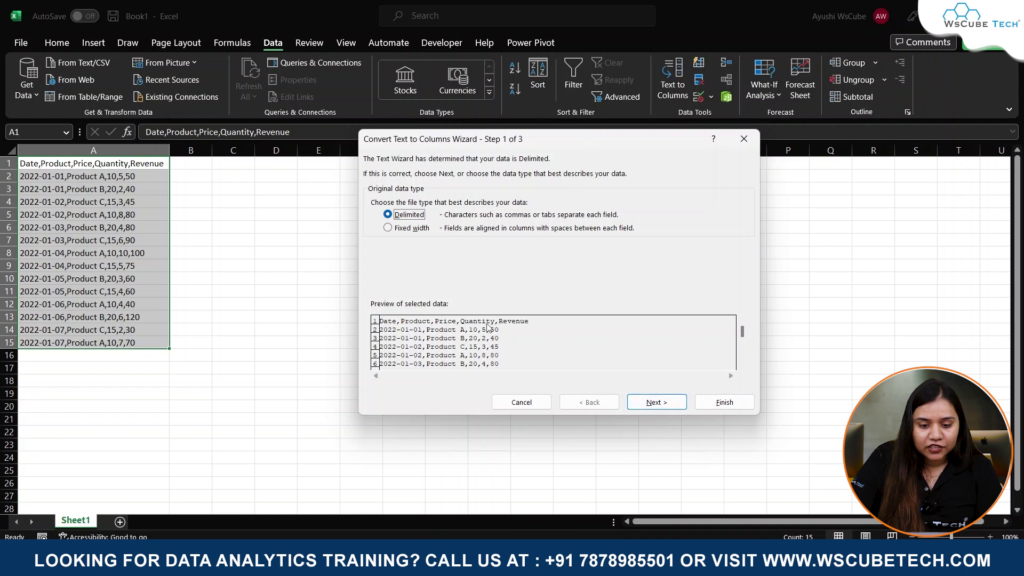
{"action": "left_click", "coordinate": [645, 405]}
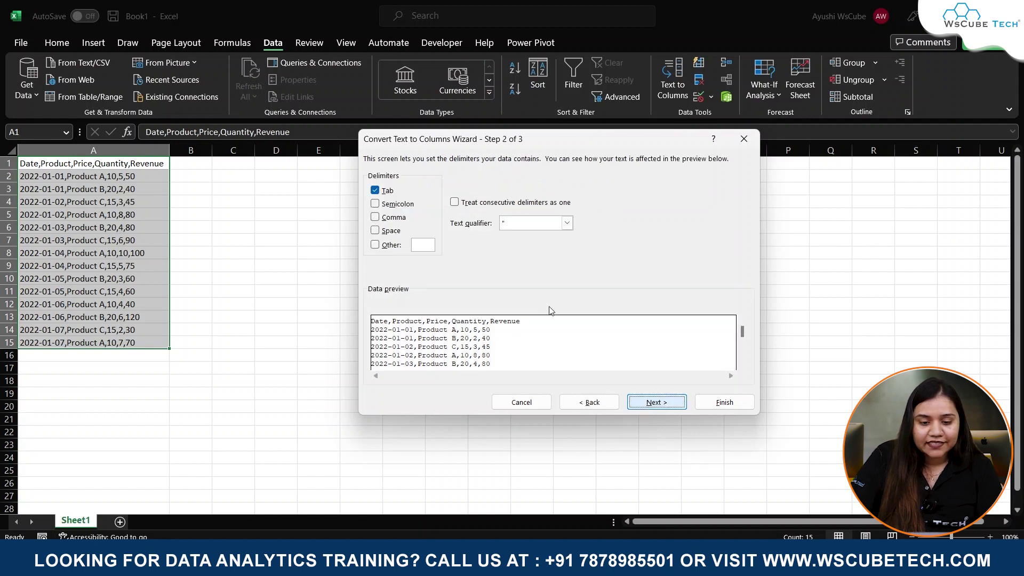
{"action": "left_click", "coordinate": [374, 216]}
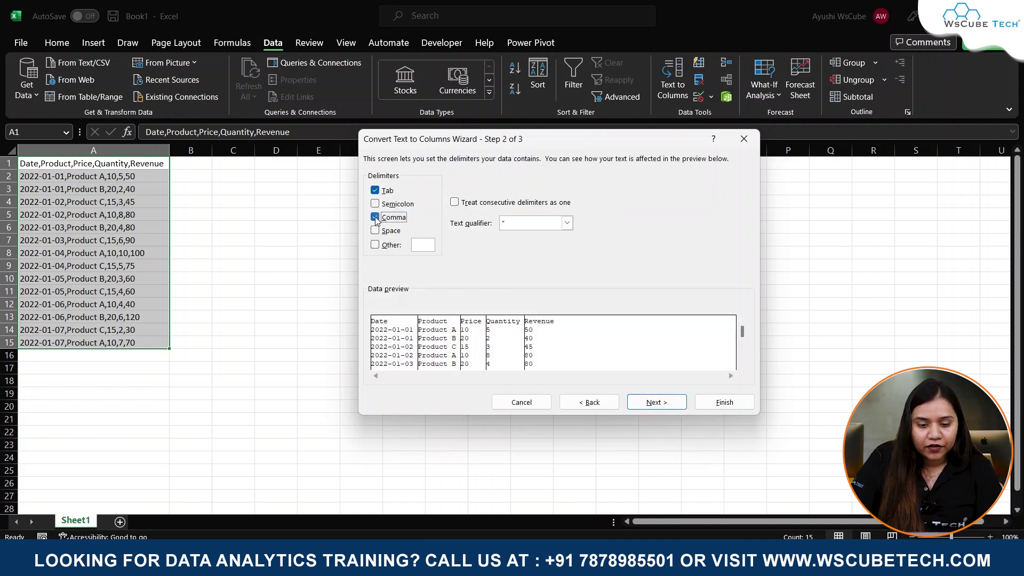
{"action": "left_click", "coordinate": [375, 191]}
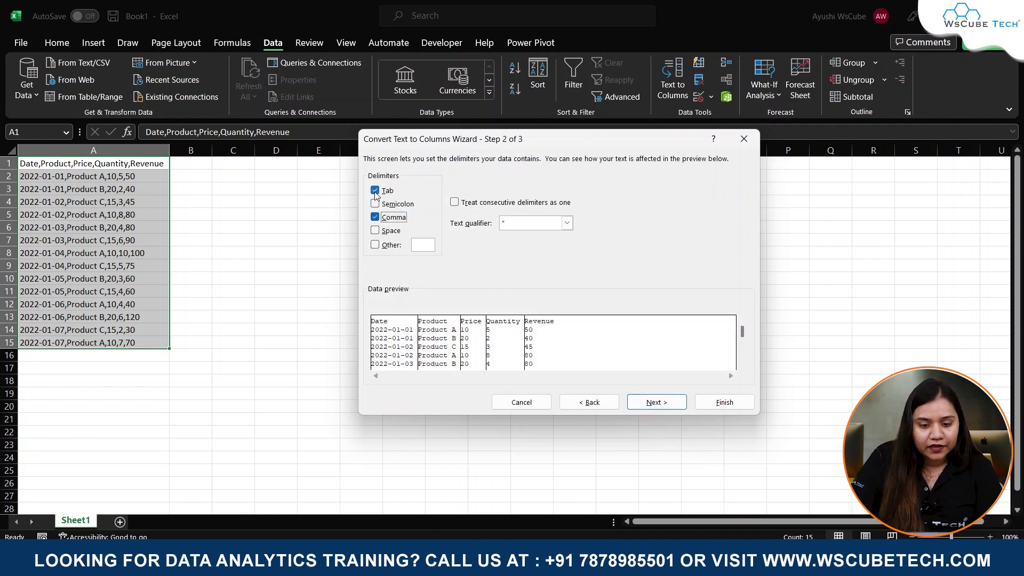
{"action": "left_click", "coordinate": [664, 404]}
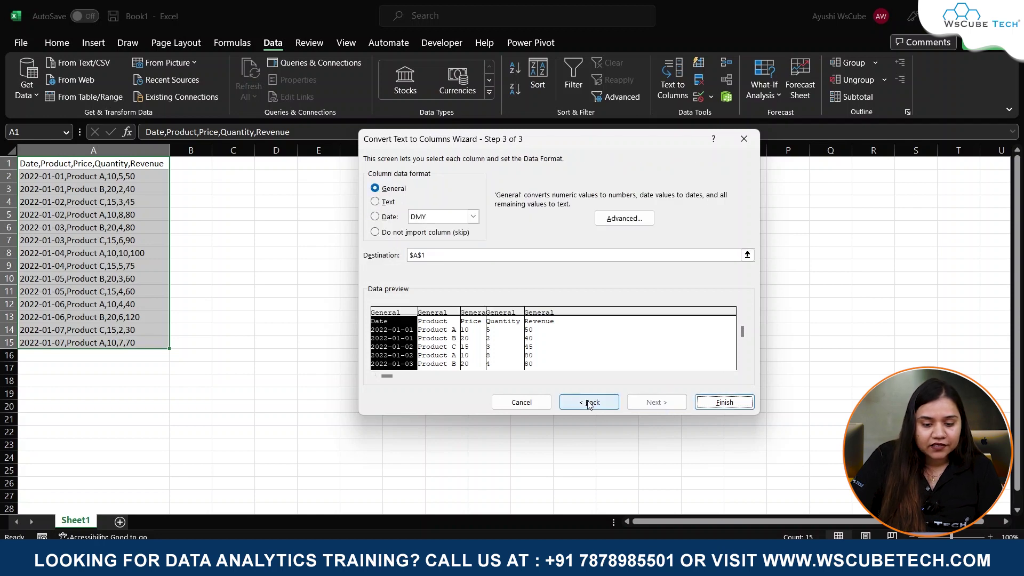
{"action": "left_click", "coordinate": [725, 408]}
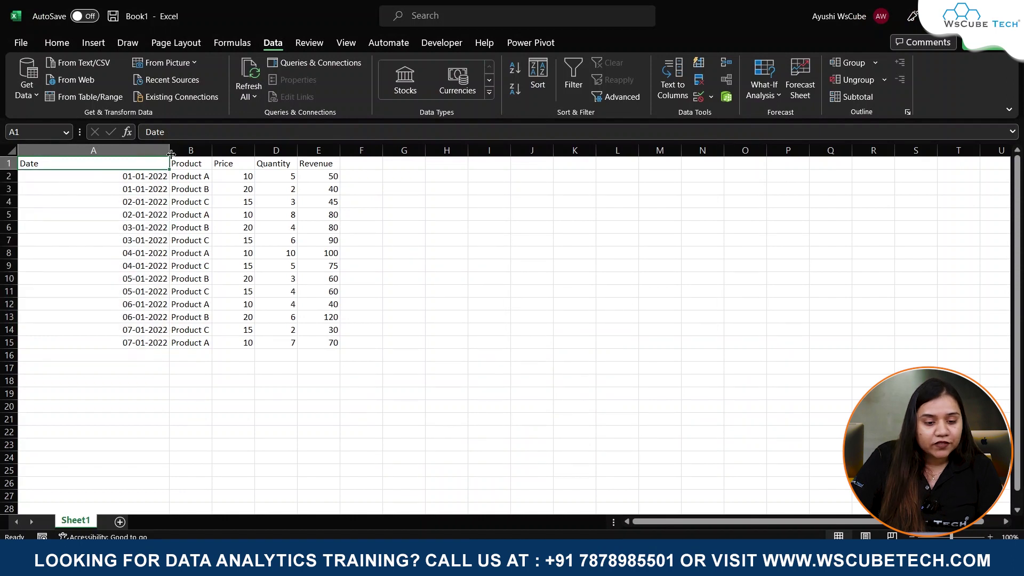
{"action": "double_click", "coordinate": [169, 151]}
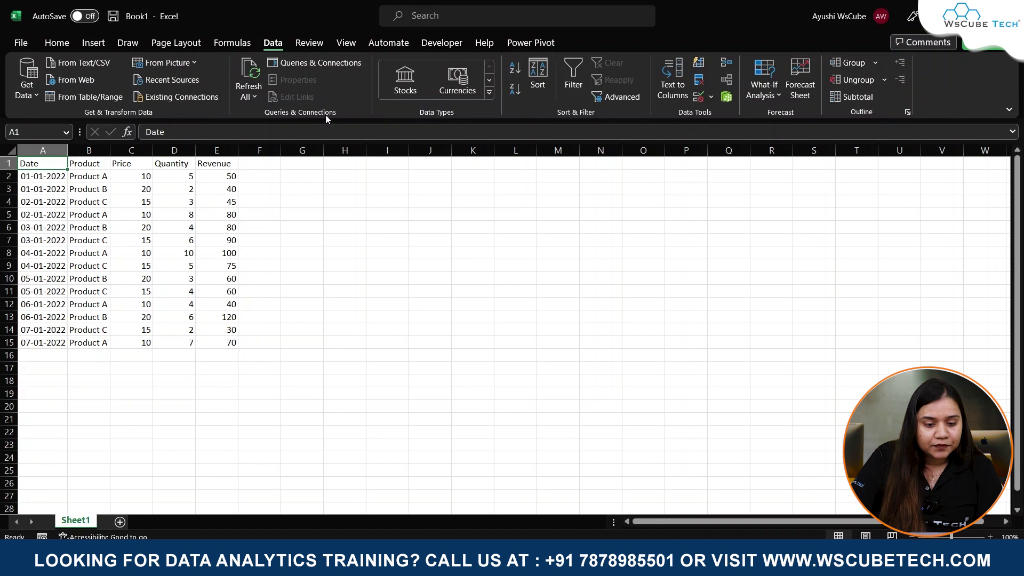
{"action": "left_click", "coordinate": [28, 42]}
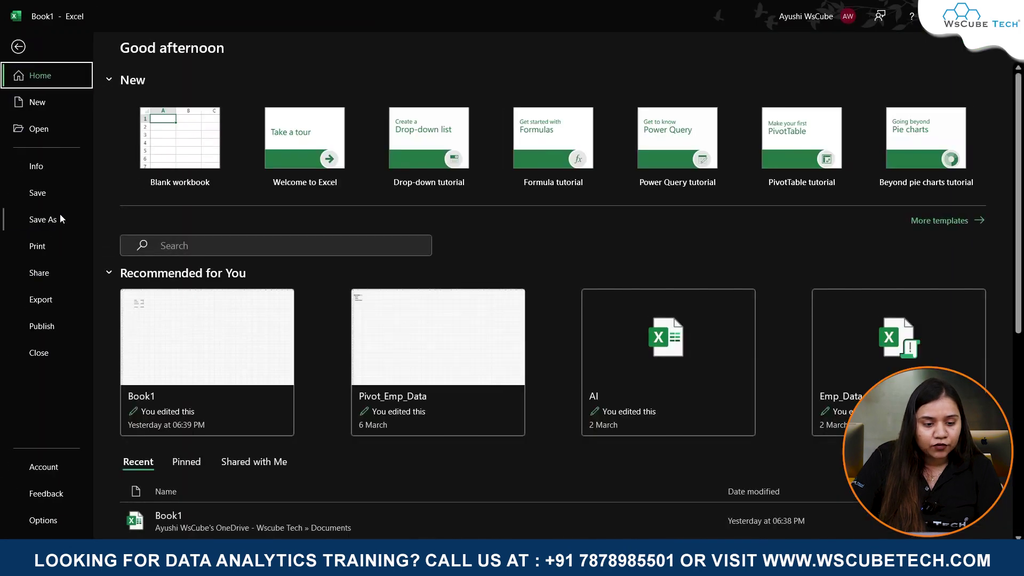
- Save the workbook as sales_data.csv in PycharmProjects\pythonProject
{"action": "left_click", "coordinate": [61, 214]}
{"action": "left_click", "coordinate": [247, 259]}
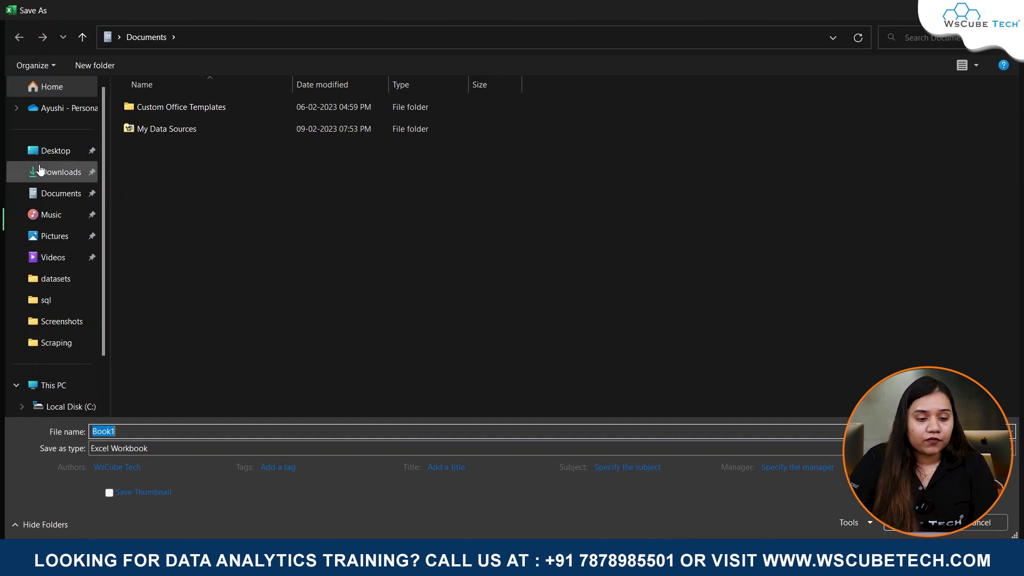
{"action": "scroll", "coordinate": [40, 240], "scroll_direction": "down", "scroll_amount": 2}
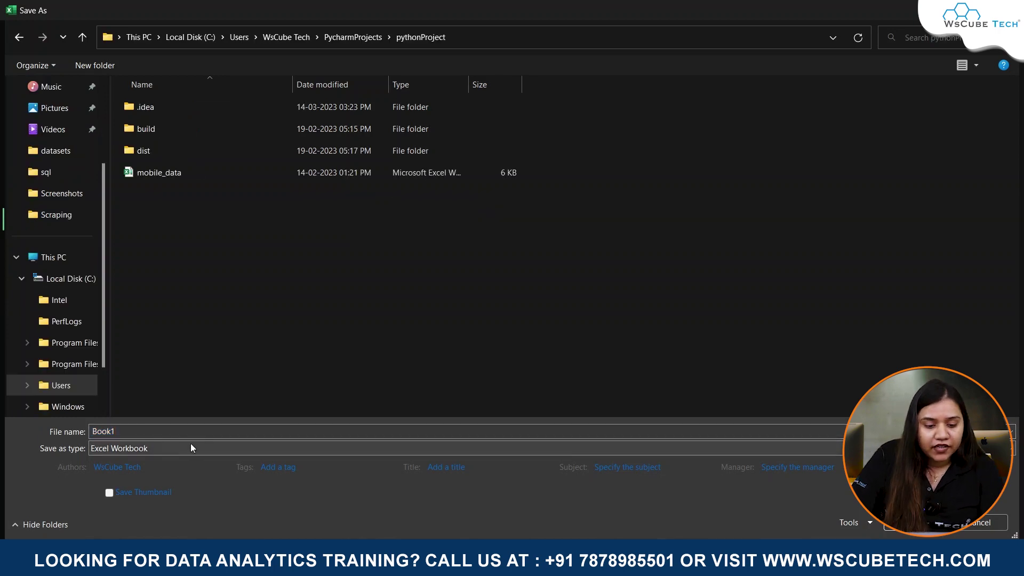
{"action": "type", "text": "d"}
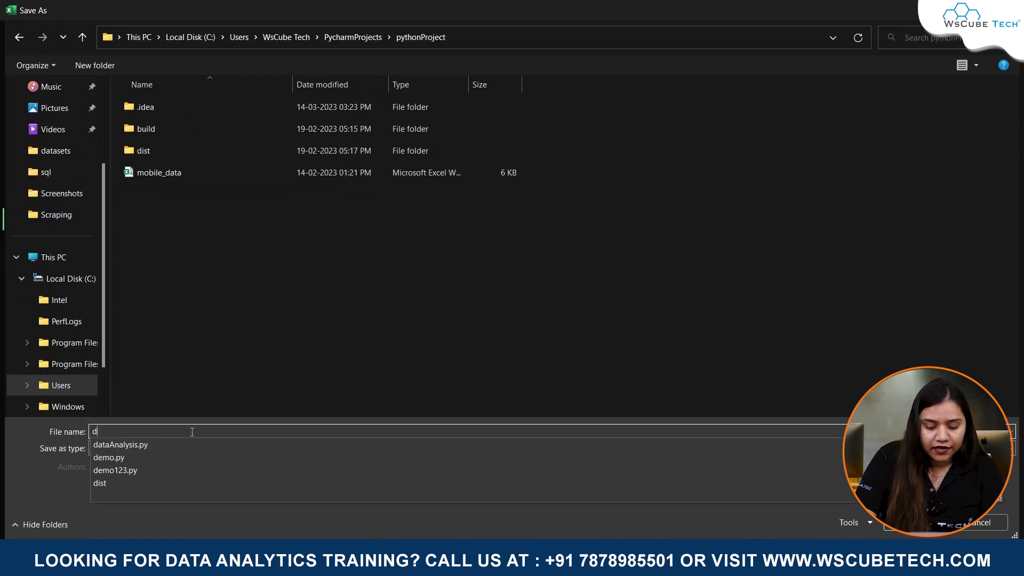
{"action": "type", "text": "ata_"}
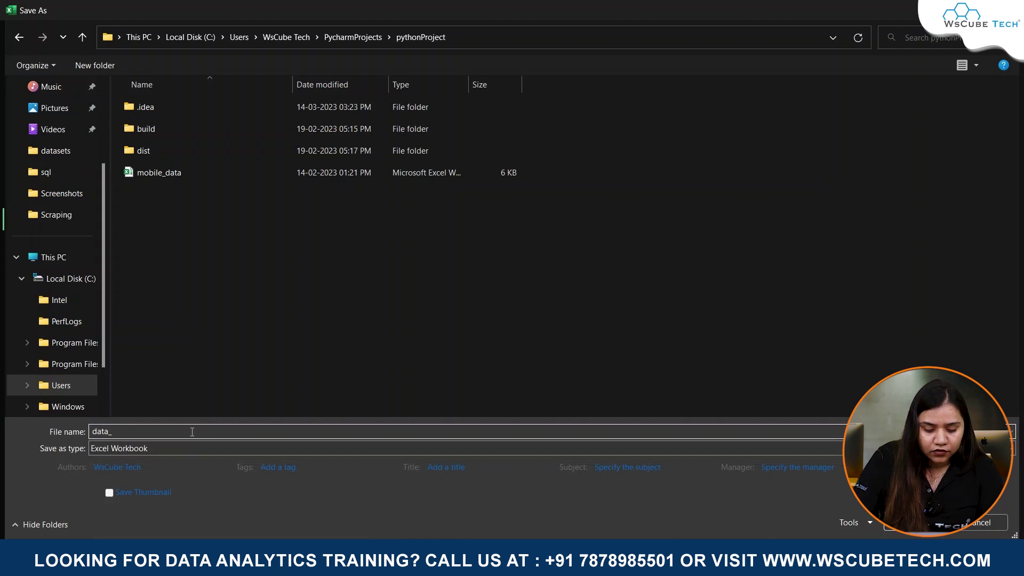
{"action": "key", "text": "BackSpace"}
{"action": "key", "text": "BackSpace"}
{"action": "key", "text": "BackSpace"}
{"action": "key", "text": "BackSpace"}
{"action": "key", "text": "BackSpace"}
{"action": "type", "text": "s"}
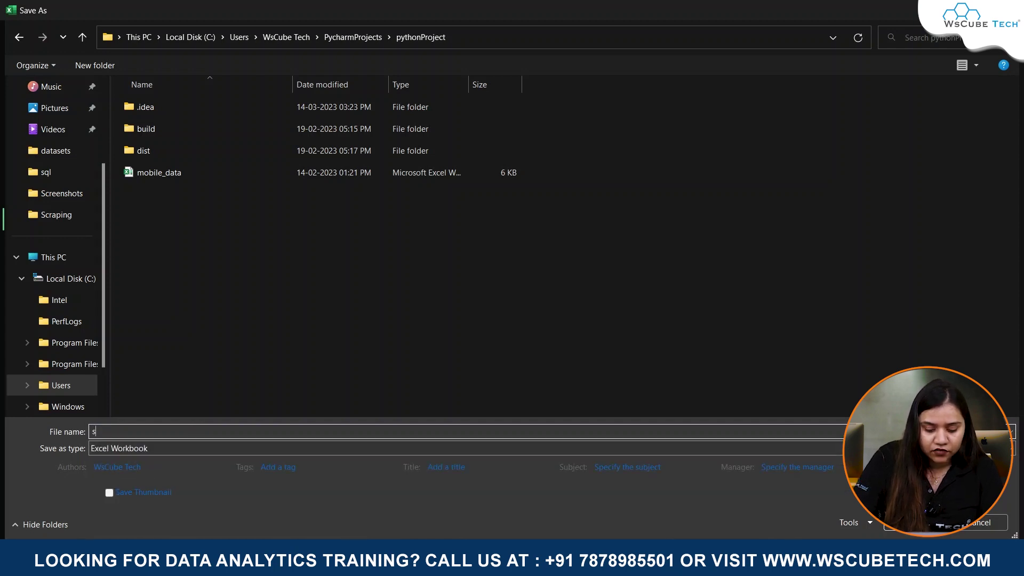
{"action": "type", "text": "ales_dat"}
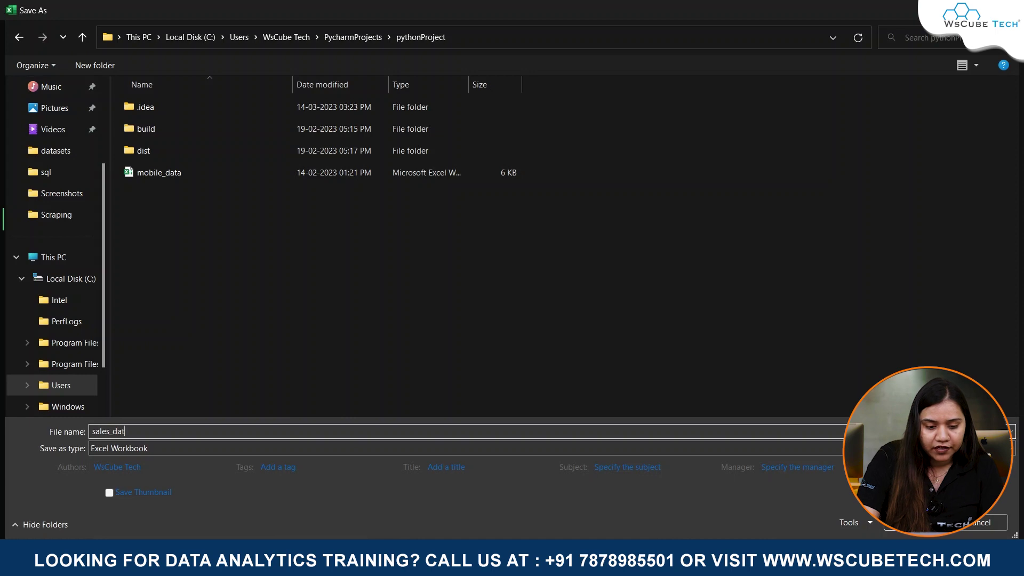
{"action": "type", "text": "a.csv"}
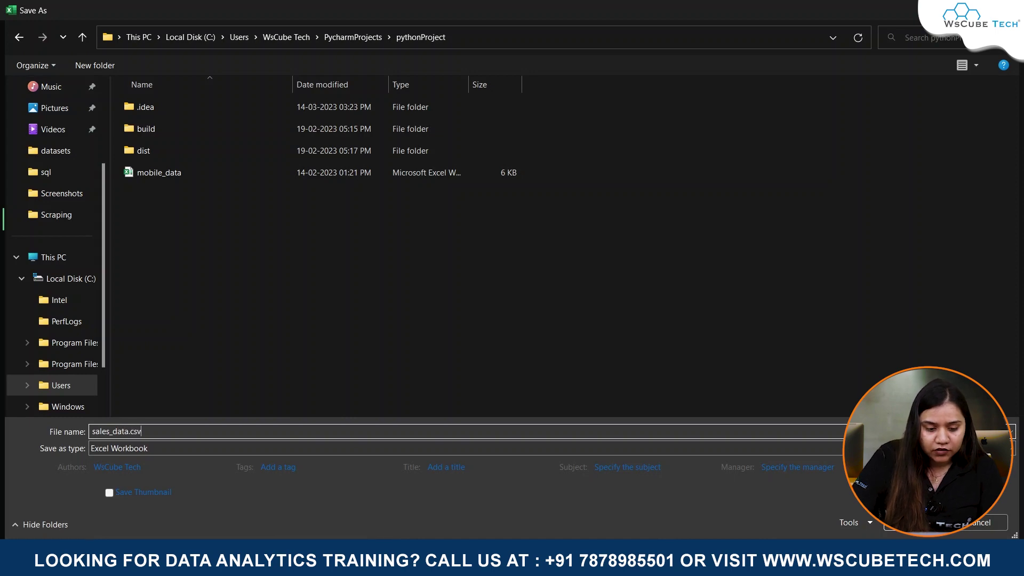
{"action": "key", "text": "Return"}
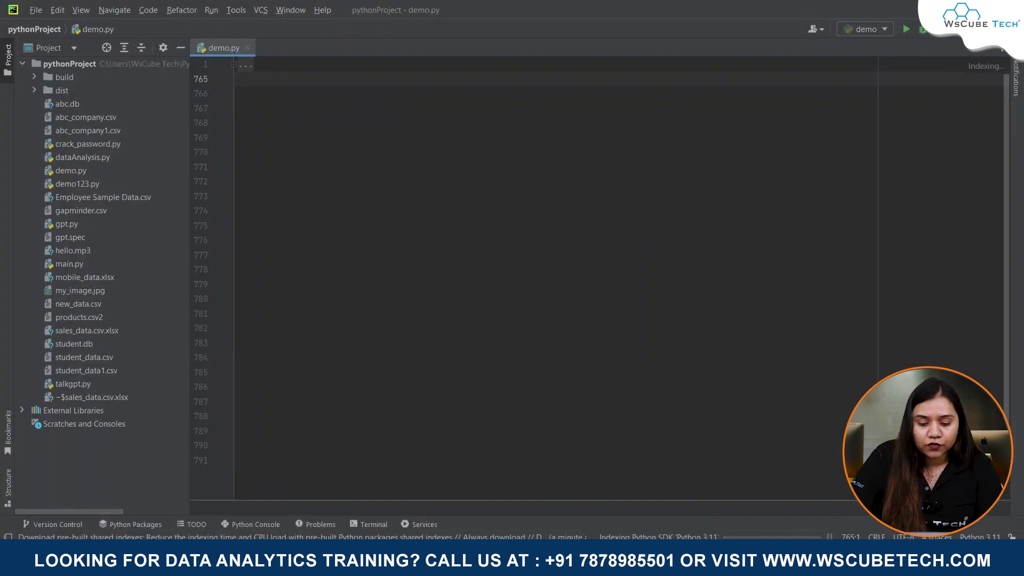
- Return to ChatGPT's sales answer and copy the pandas/matplotlib import code
{"action": "left_click", "coordinate": [540, 519]}
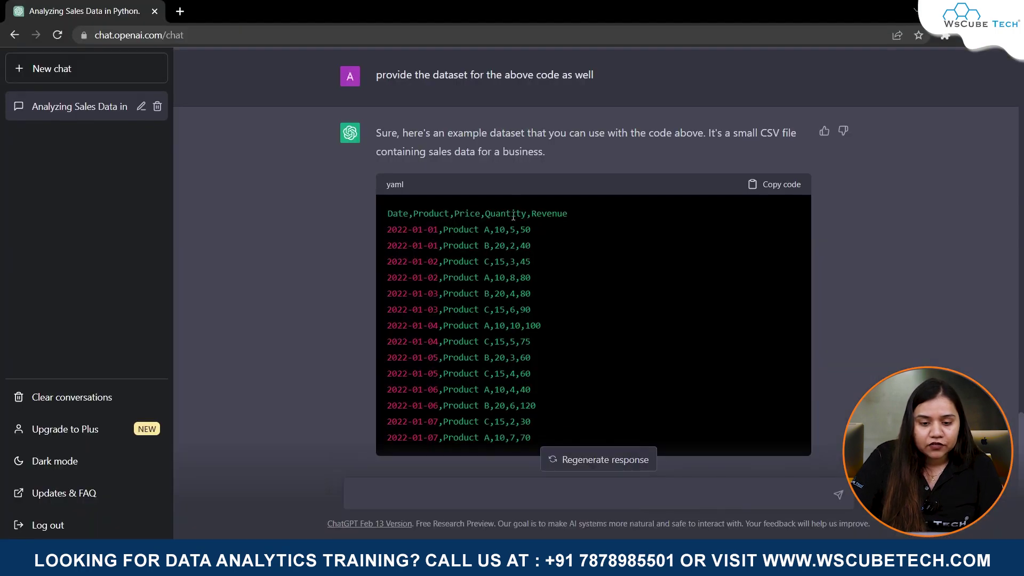
{"action": "scroll", "coordinate": [512, 221], "scroll_direction": "up", "scroll_amount": 5}
{"action": "scroll", "coordinate": [512, 220], "scroll_direction": "up", "scroll_amount": 10}
{"action": "scroll", "coordinate": [512, 220], "scroll_direction": "up", "scroll_amount": 10}
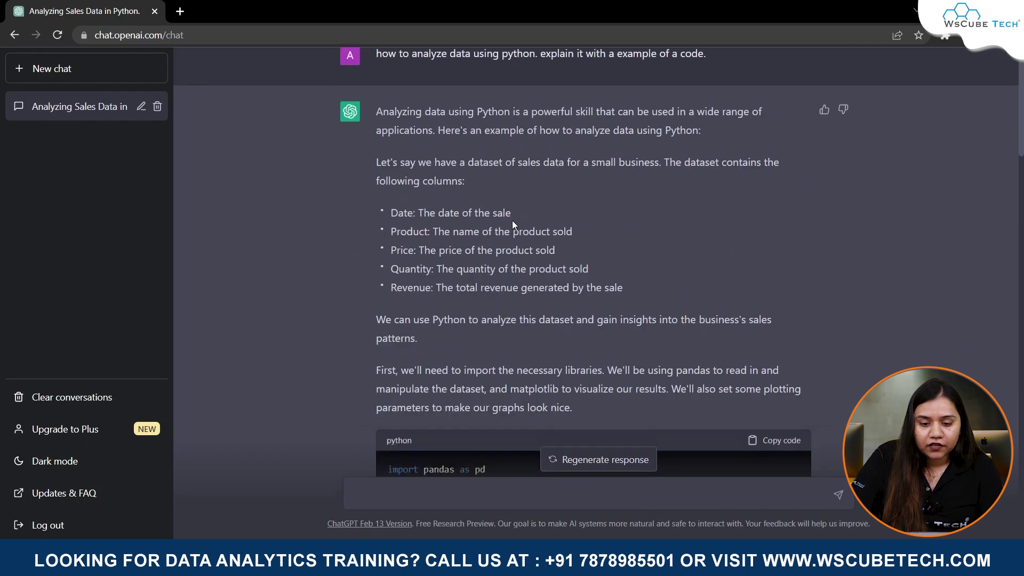
{"action": "scroll", "coordinate": [512, 220], "scroll_direction": "down", "scroll_amount": 2}
{"action": "scroll", "coordinate": [407, 230], "scroll_direction": "down", "scroll_amount": 1}
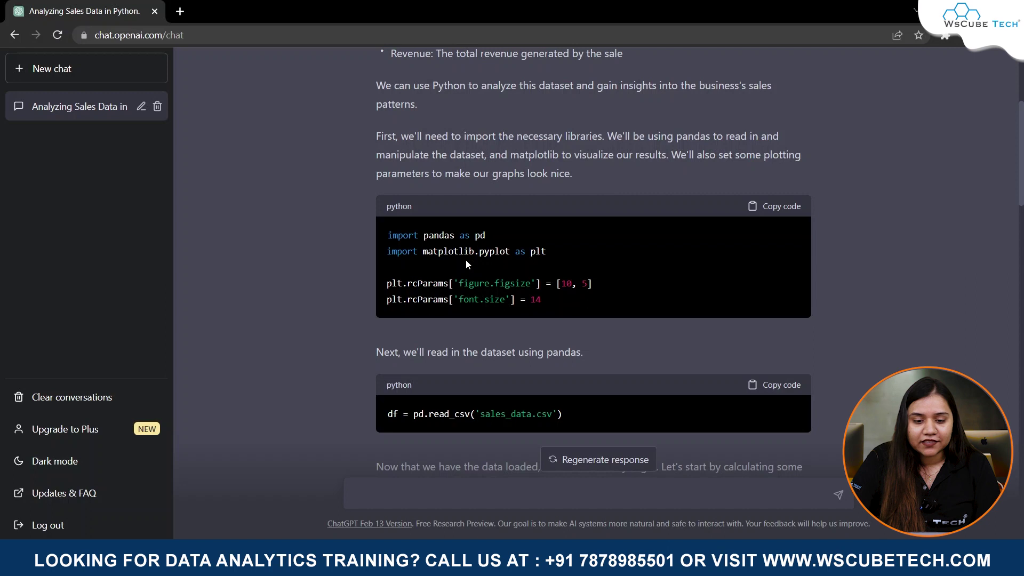
{"action": "scroll", "coordinate": [453, 262], "scroll_direction": "down", "scroll_amount": 1}
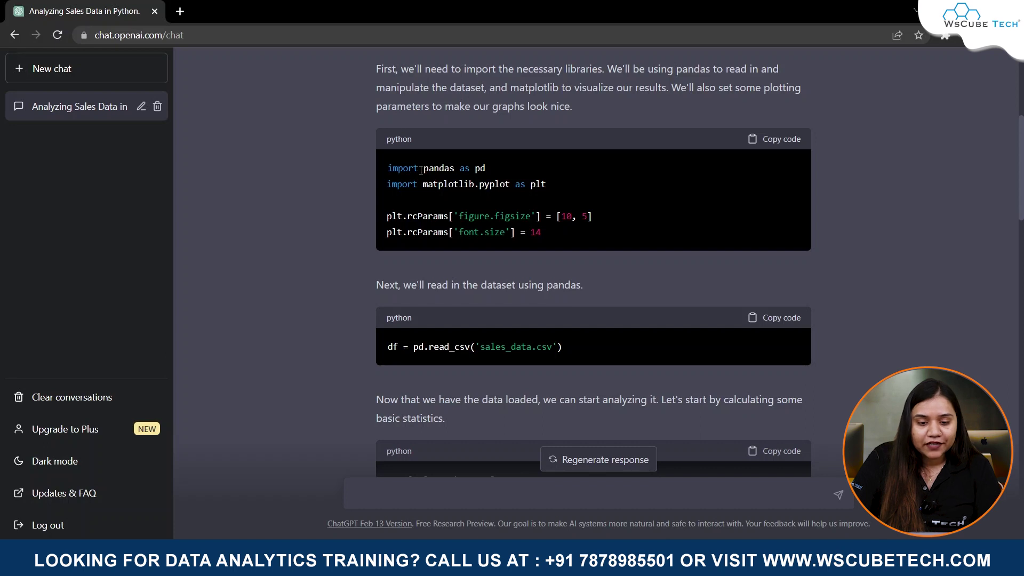
{"action": "left_click", "coordinate": [778, 143]}
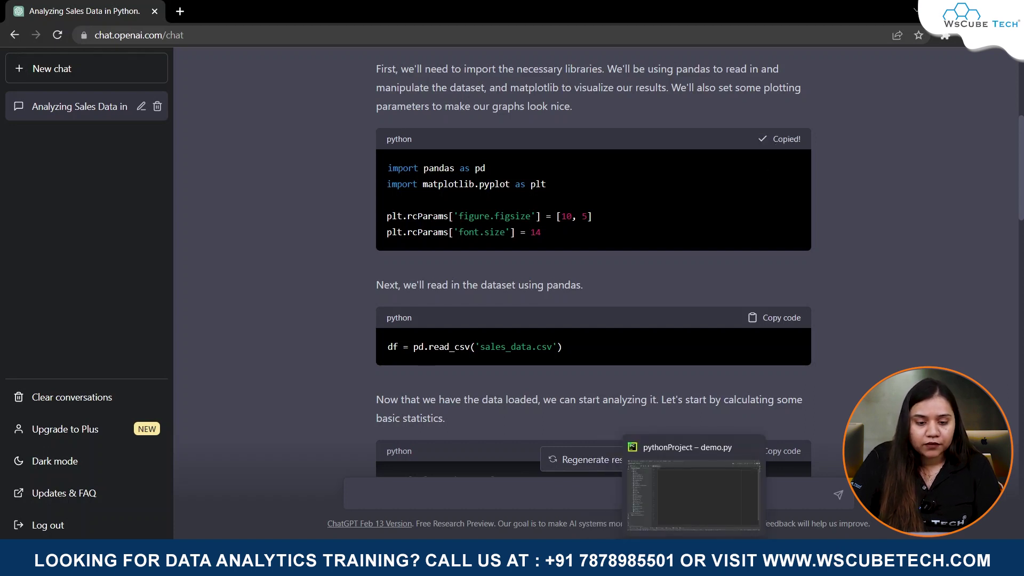
- Paste the import code and the sales_data.csv read_csv line into demo.py
{"action": "left_click", "coordinate": [693, 488]}
{"action": "key", "text": "ctrl+v"}
{"action": "key", "text": "alt+Tab"}
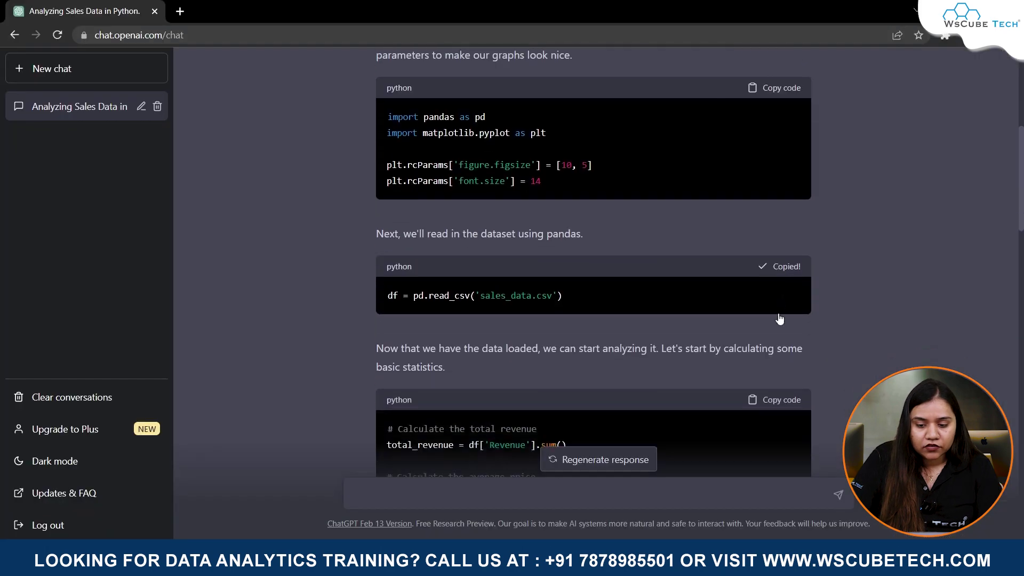
{"action": "scroll", "coordinate": [778, 313], "scroll_direction": "down", "scroll_amount": 1}
{"action": "scroll", "coordinate": [725, 446], "scroll_direction": "down", "scroll_amount": 1}
{"action": "key", "text": "alt+Tab"}
{"action": "key", "text": "Return"}
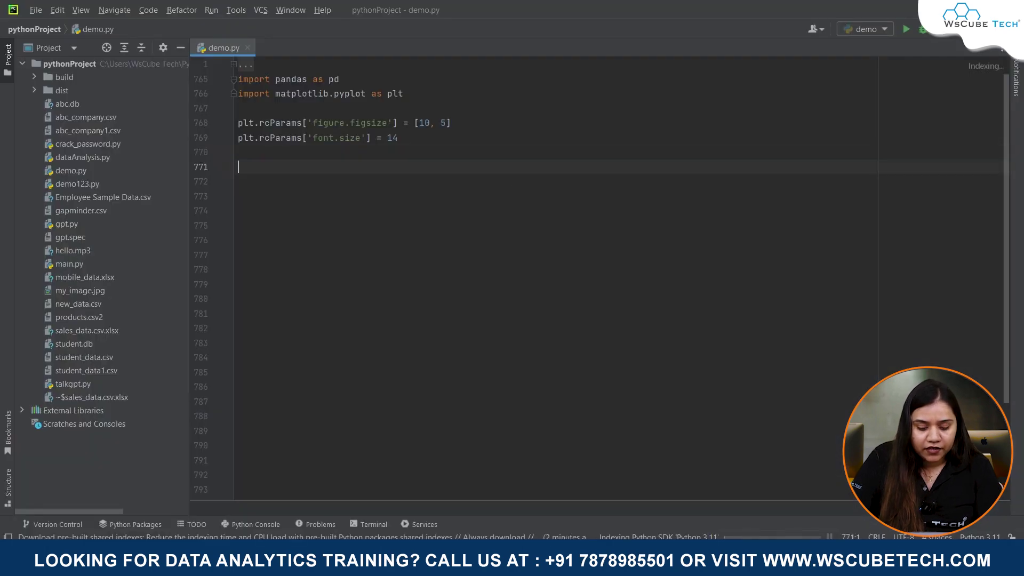
{"action": "key", "text": "ctrl+v"}
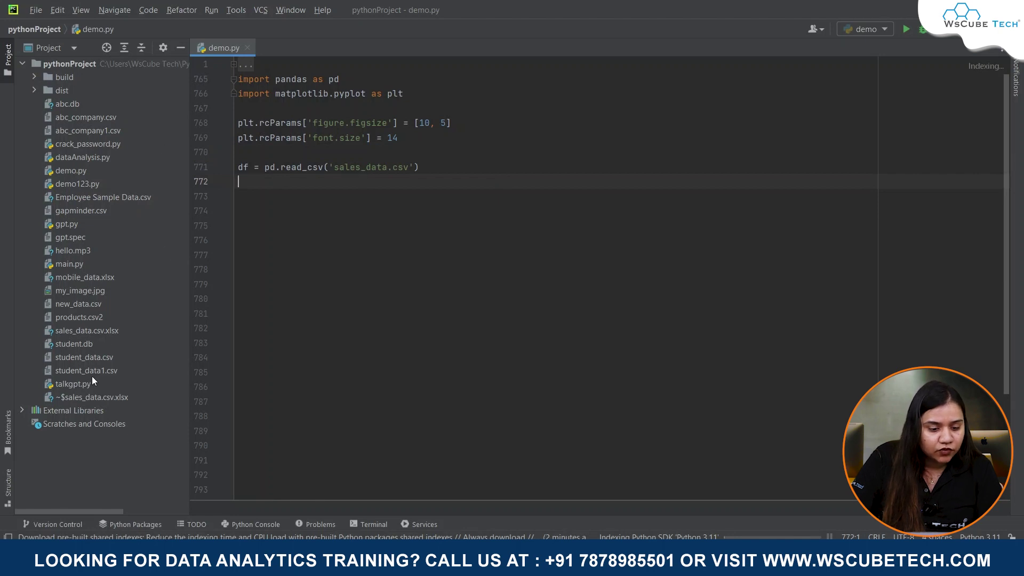
- Select sales_data.csv in the project and copy ChatGPT's basic statistics code
{"action": "left_click", "coordinate": [70, 330]}
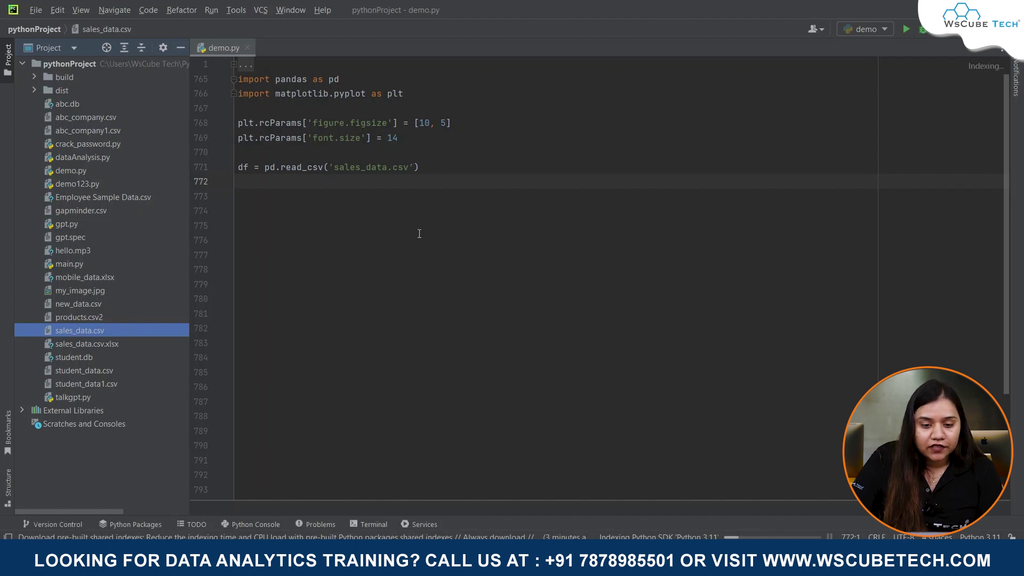
{"action": "scroll", "coordinate": [419, 234], "scroll_direction": "up", "scroll_amount": 2, "text": "ctrl"}
{"action": "scroll", "coordinate": [418, 234], "scroll_direction": "up", "scroll_amount": 1, "text": "ctrl"}
{"action": "scroll", "coordinate": [418, 234], "scroll_direction": "up", "scroll_amount": 1, "text": "ctrl"}
{"action": "scroll", "coordinate": [419, 234], "scroll_direction": "up", "scroll_amount": 1, "text": "ctrl"}
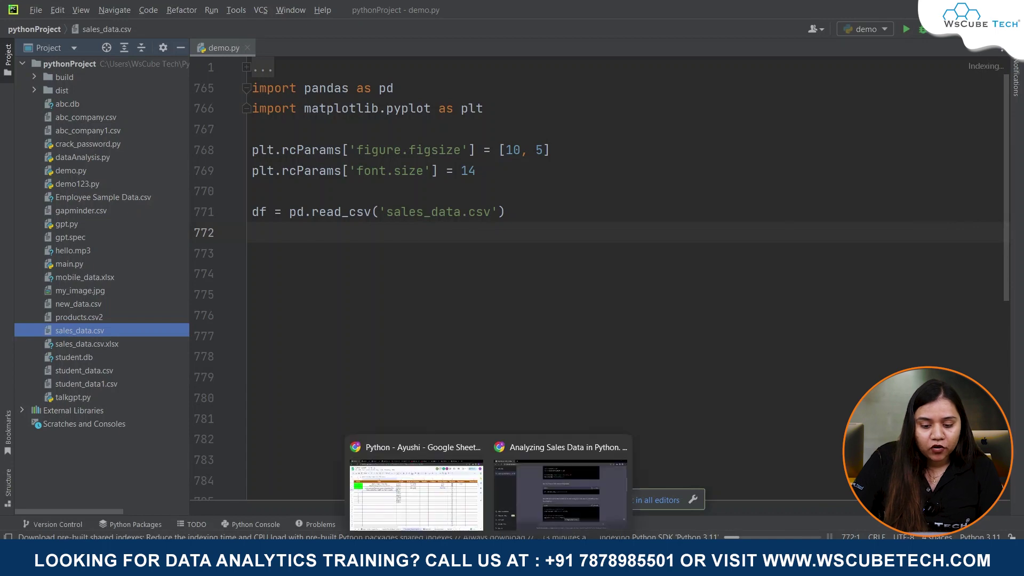
{"action": "left_click", "coordinate": [556, 504]}
{"action": "scroll", "coordinate": [652, 403], "scroll_direction": "down", "scroll_amount": 3}
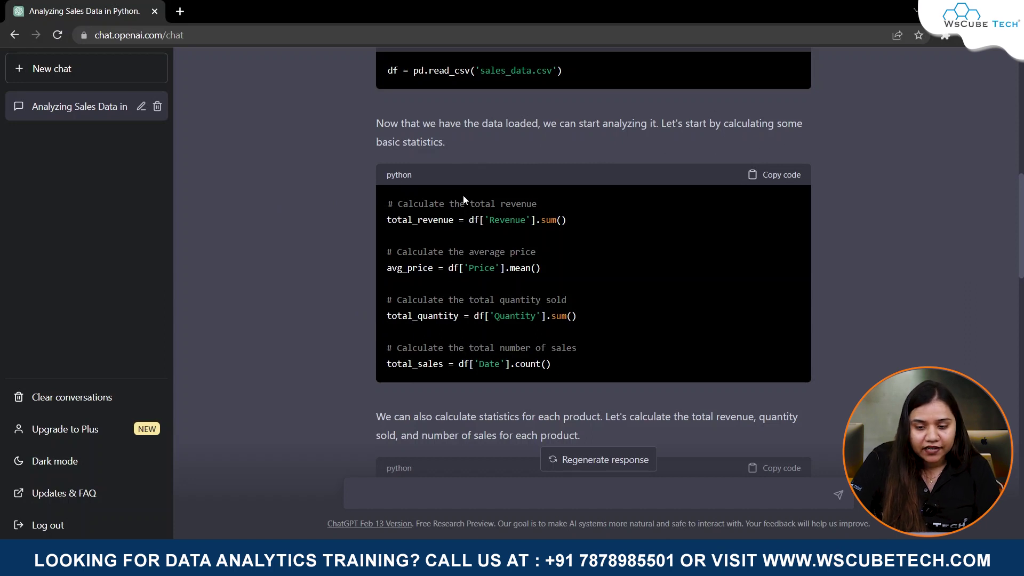
{"action": "left_click", "coordinate": [782, 176]}
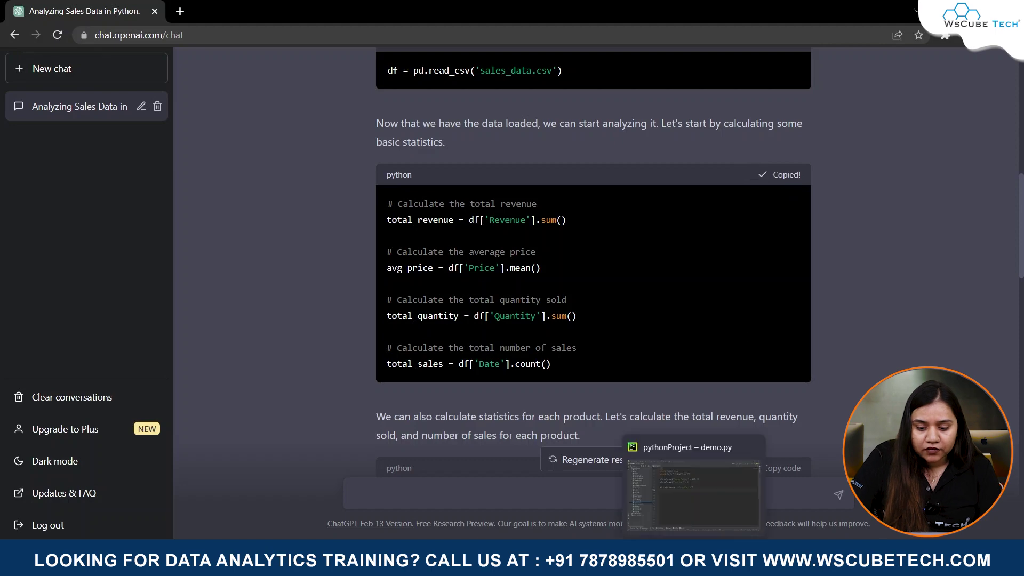
- Paste the basic statistics code below the read_csv line in demo.py
{"action": "left_click", "coordinate": [694, 488]}
{"action": "left_click", "coordinate": [464, 250]}
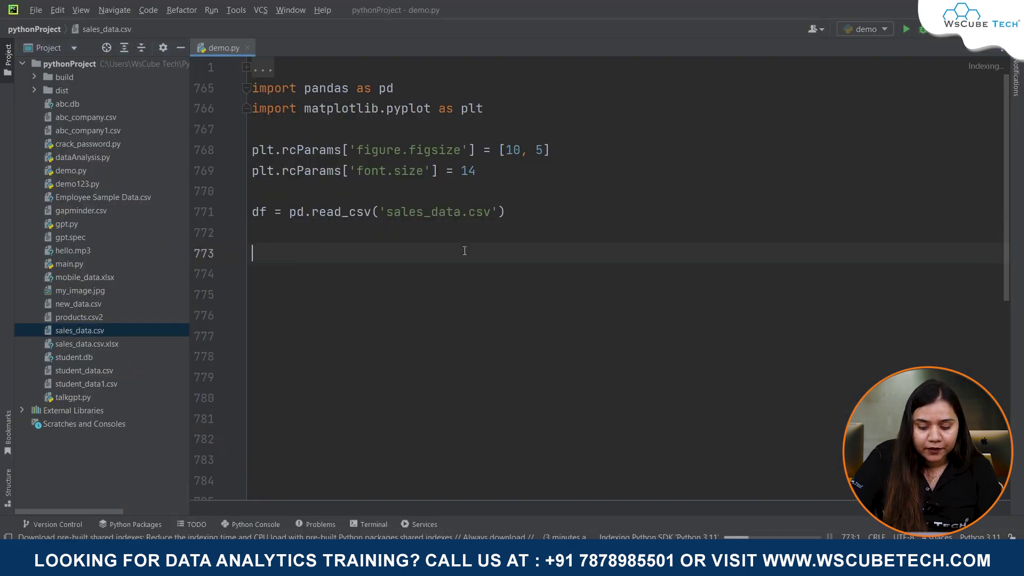
{"action": "key", "text": "ctrl+v"}
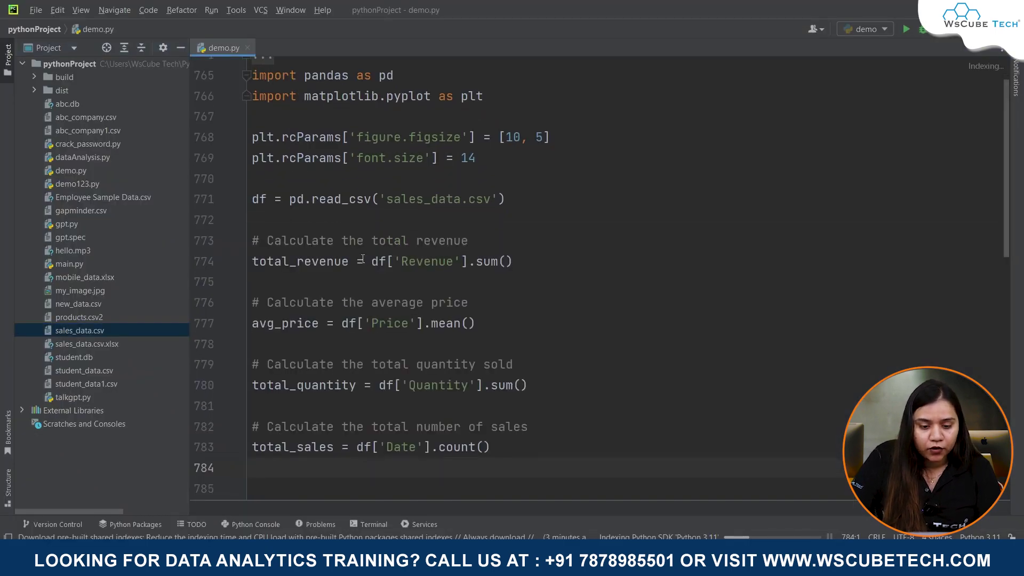
{"action": "scroll", "coordinate": [372, 257], "scroll_direction": "down", "scroll_amount": 3}
{"action": "scroll", "coordinate": [320, 233], "scroll_direction": "up", "scroll_amount": 1}
{"action": "scroll", "coordinate": [273, 213], "scroll_direction": "up", "scroll_amount": 1}
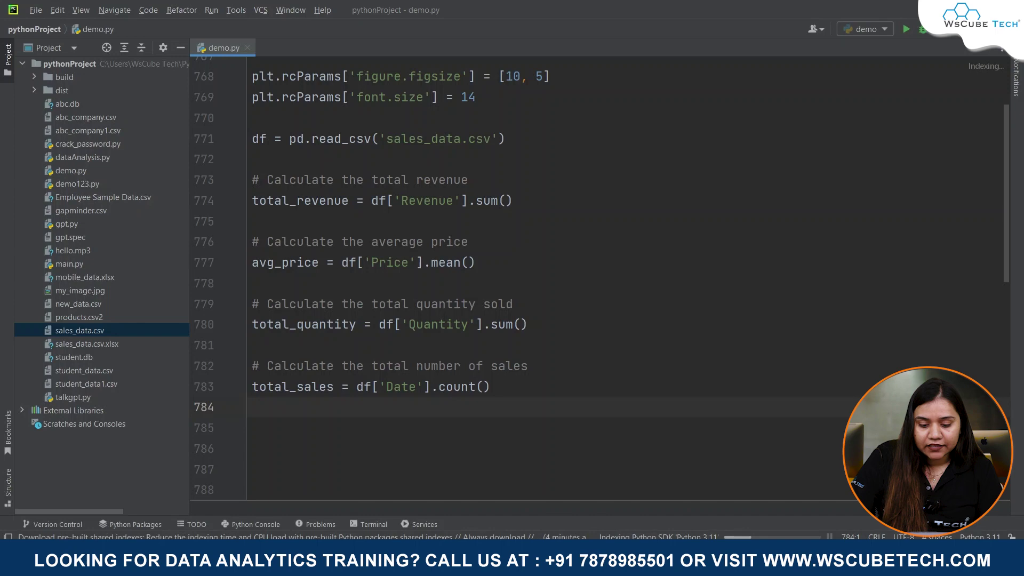
{"action": "key", "text": "alt+Tab"}
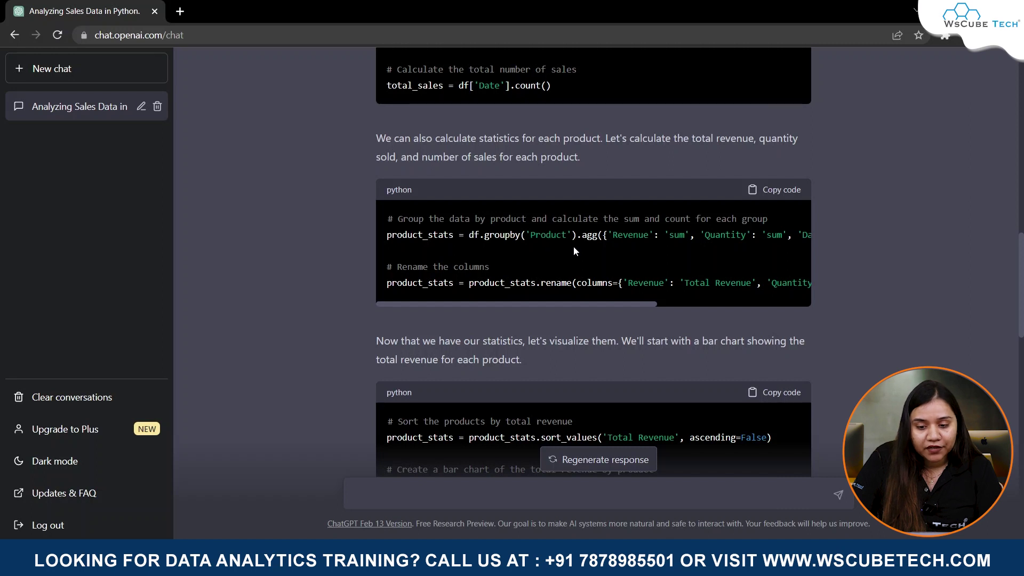
{"action": "scroll", "coordinate": [585, 254], "scroll_direction": "right", "scroll_amount": 2}
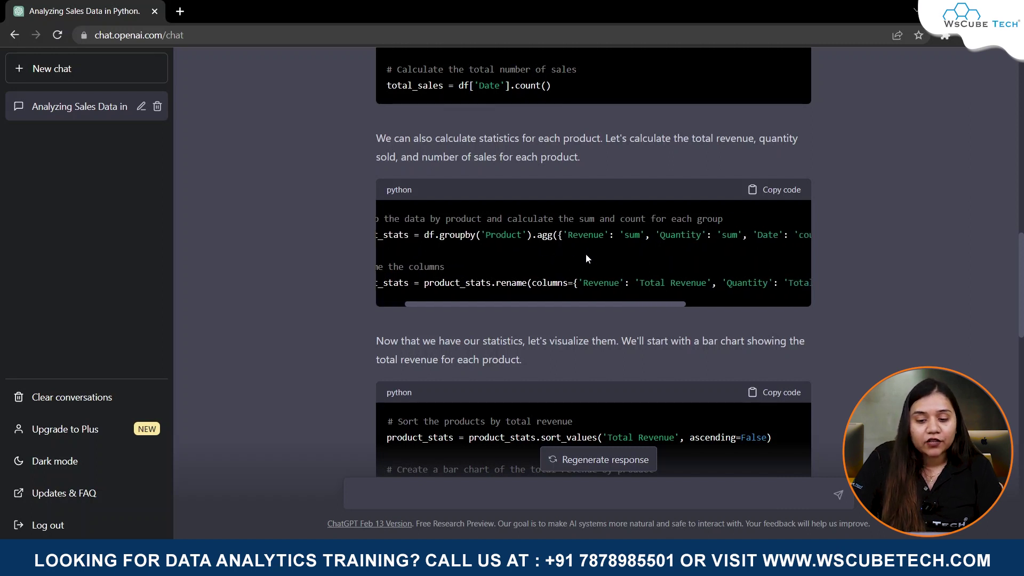
{"action": "scroll", "coordinate": [569, 249], "scroll_direction": "right", "scroll_amount": 2}
{"action": "scroll", "coordinate": [569, 248], "scroll_direction": "right", "scroll_amount": 2}
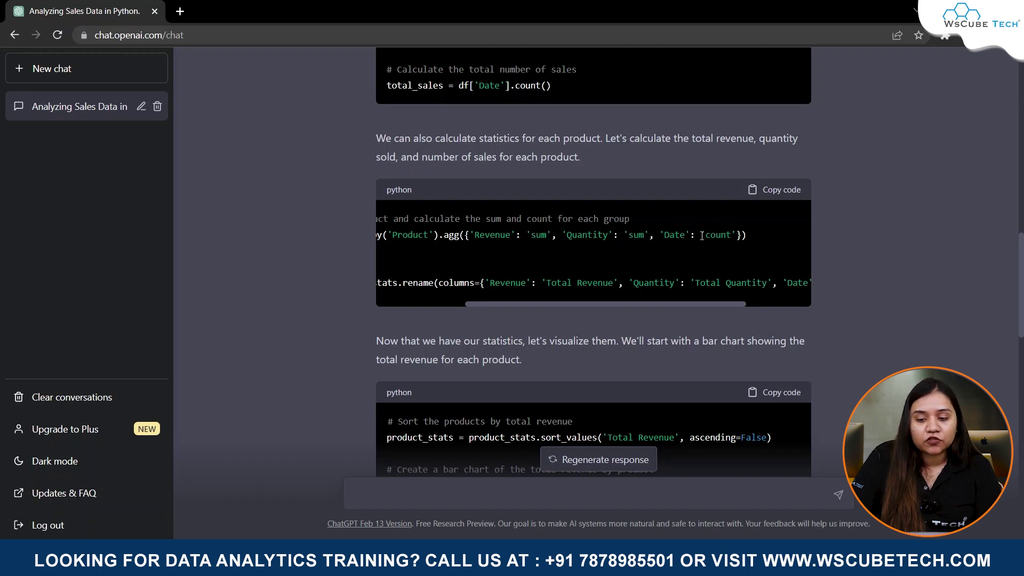
- Copy the per-product grouping and bar-chart code into demo.py
{"action": "left_click", "coordinate": [780, 190]}
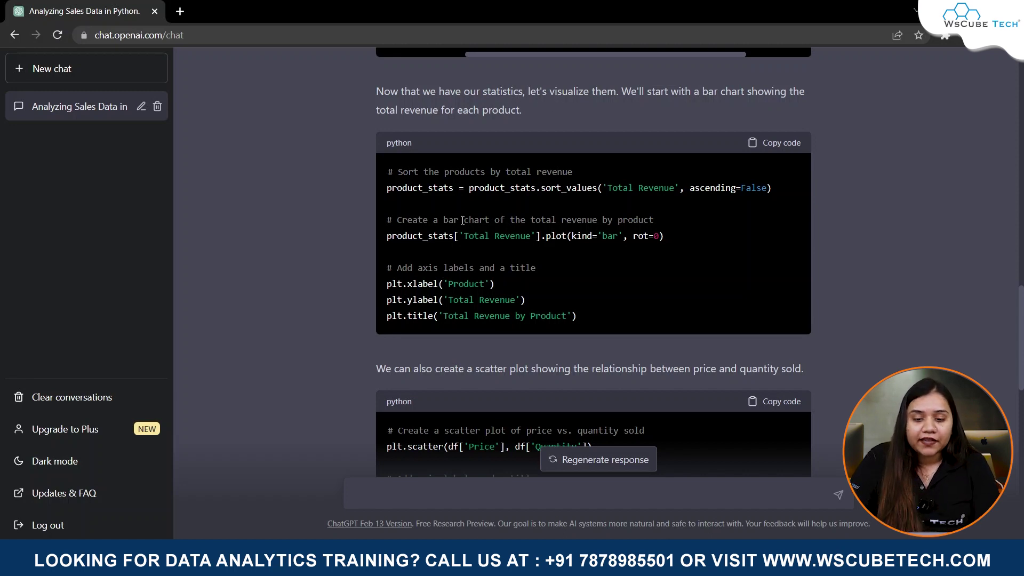
{"action": "scroll", "coordinate": [462, 282], "scroll_direction": "down", "scroll_amount": 1}
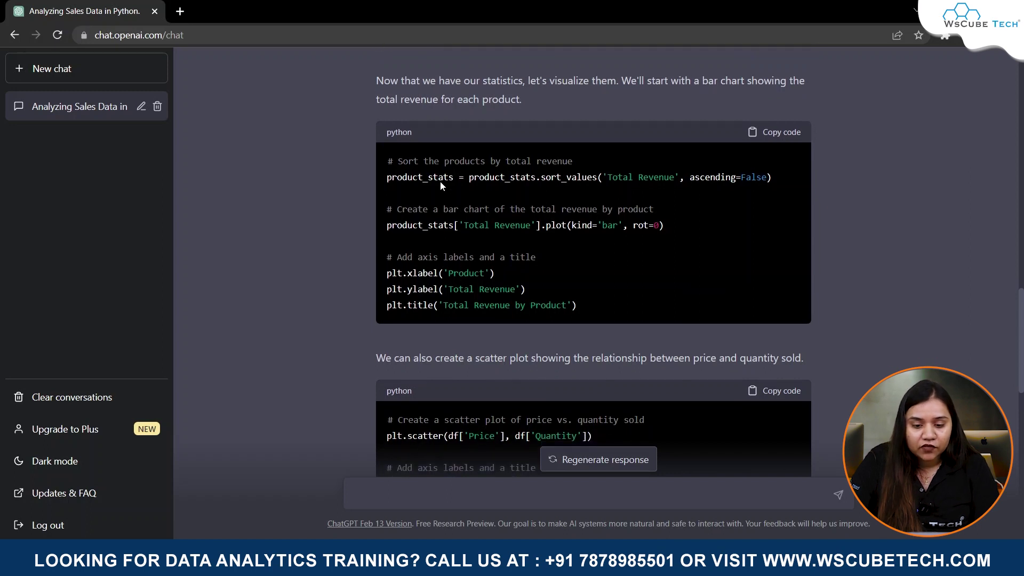
{"action": "scroll", "coordinate": [540, 270], "scroll_direction": "down", "scroll_amount": 1}
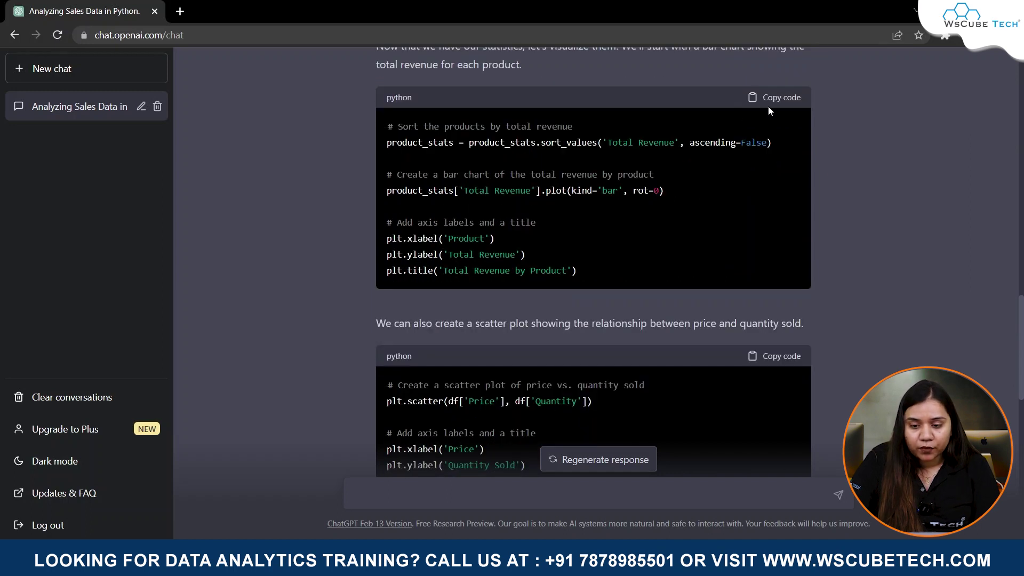
{"action": "key", "text": "alt+Tab"}
{"action": "key", "text": "ctrl+v"}
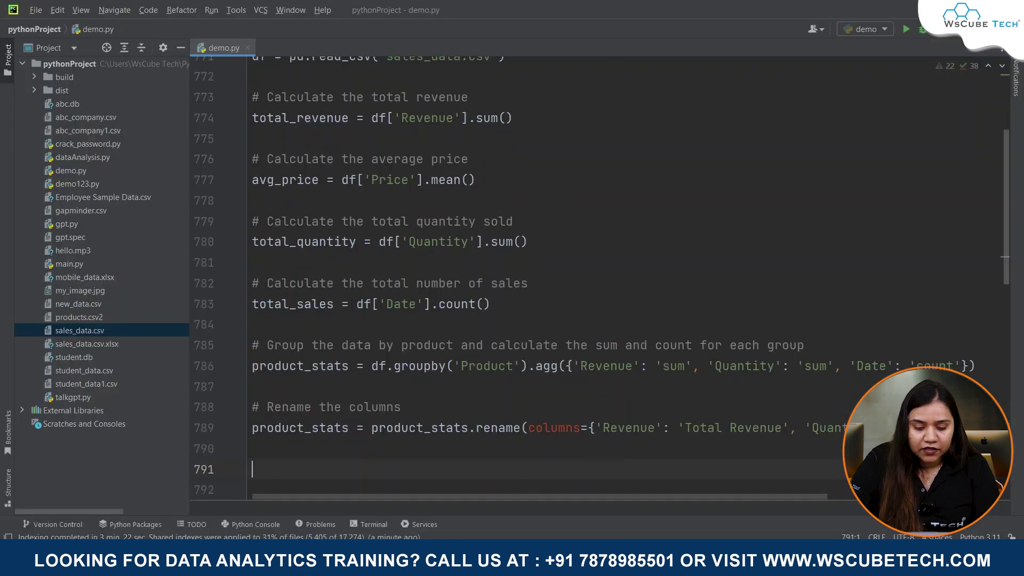
- Copy the scatter-plot code and paste it below the bar-chart code
{"action": "key", "text": "alt+Tab"}
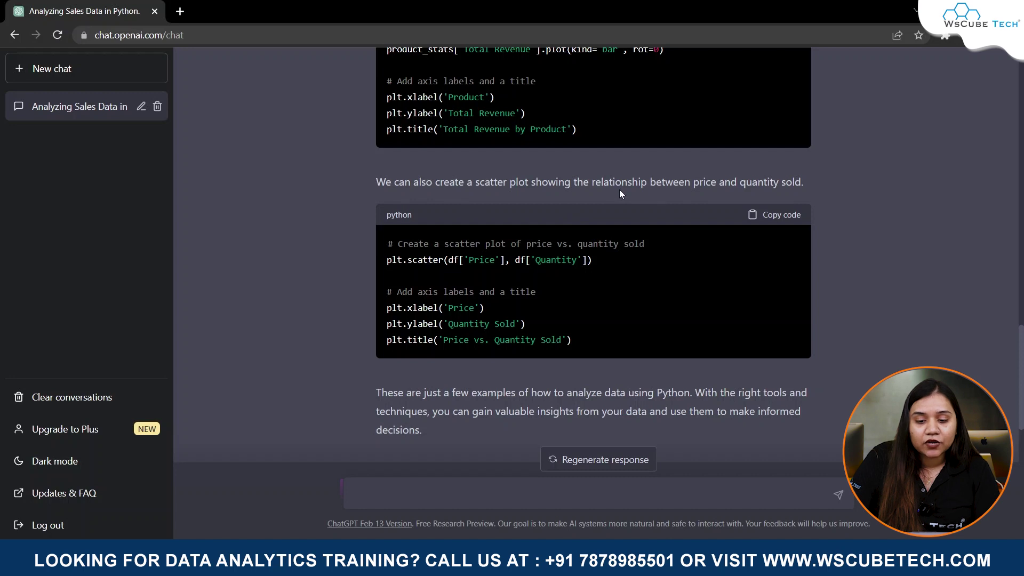
{"action": "left_click", "coordinate": [780, 217]}
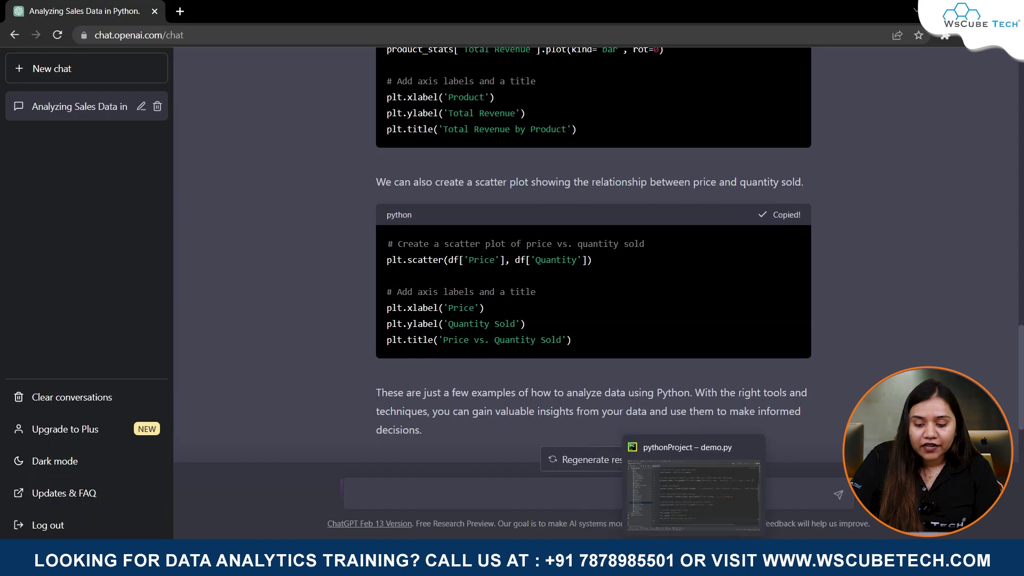
{"action": "left_click", "coordinate": [694, 560]}
{"action": "scroll", "coordinate": [606, 469], "scroll_direction": "down", "scroll_amount": 1}
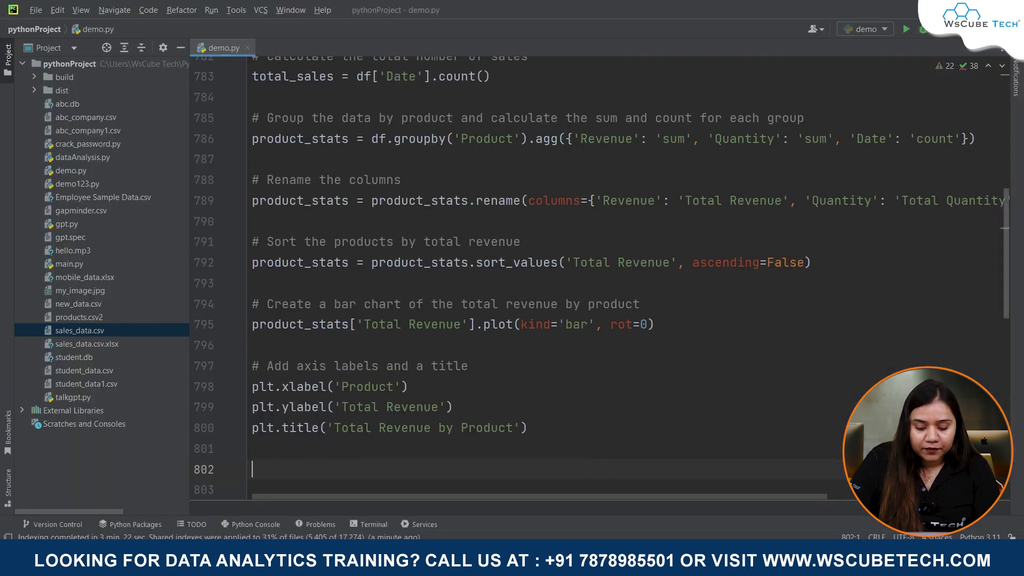
{"action": "key", "text": "ctrl+v"}
{"action": "left_click", "coordinate": [491, 159]}
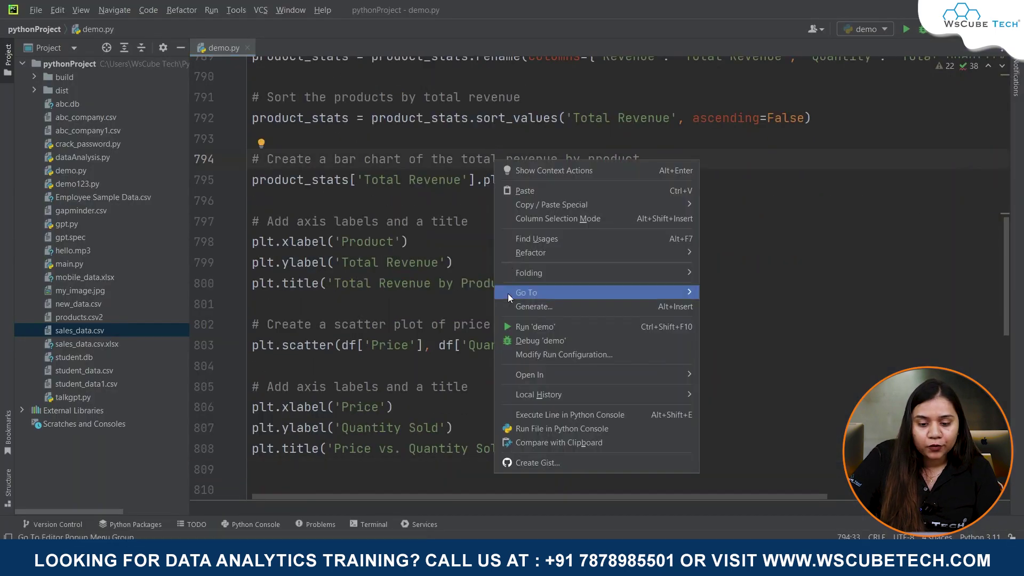
- Run demo.py, enlarge the output pane, and add plt.show() after plt.title
{"action": "left_click", "coordinate": [518, 326]}
{"action": "left_click_drag", "start_coordinate": [490, 496], "coordinate": [447, 196]}
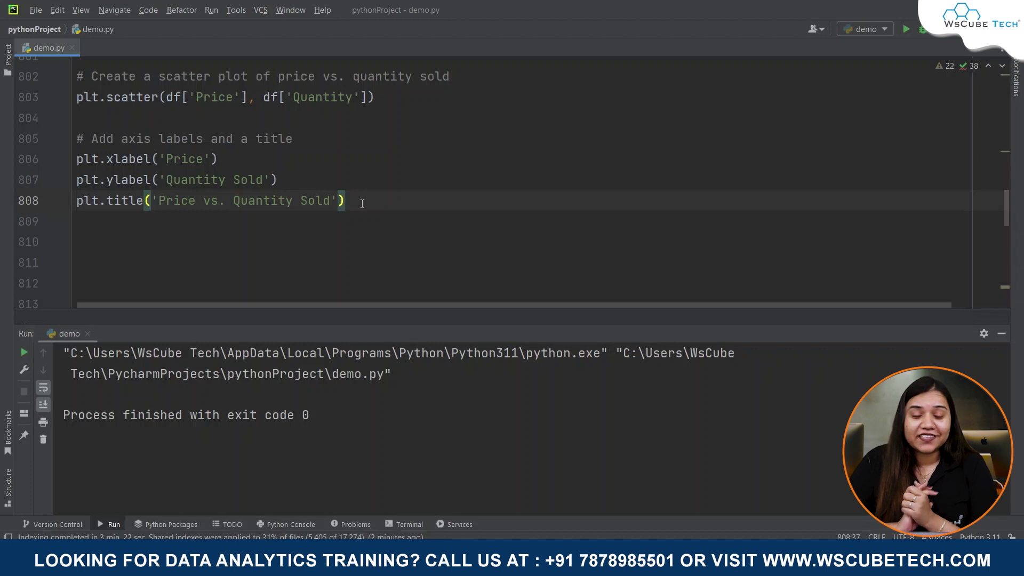
{"action": "key", "text": "Return"}
{"action": "type", "text": "p"}
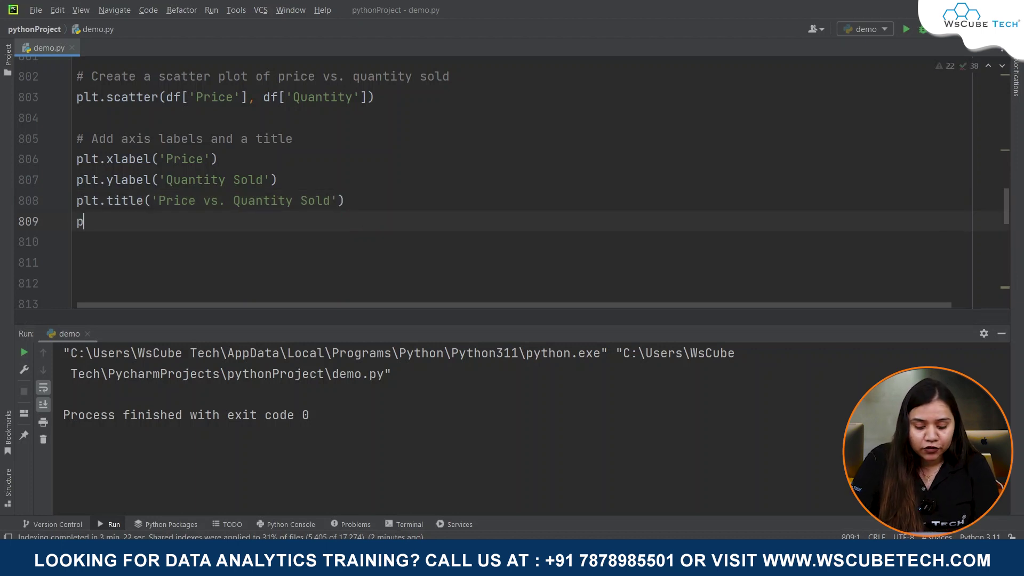
{"action": "type", "text": "lt.show"}
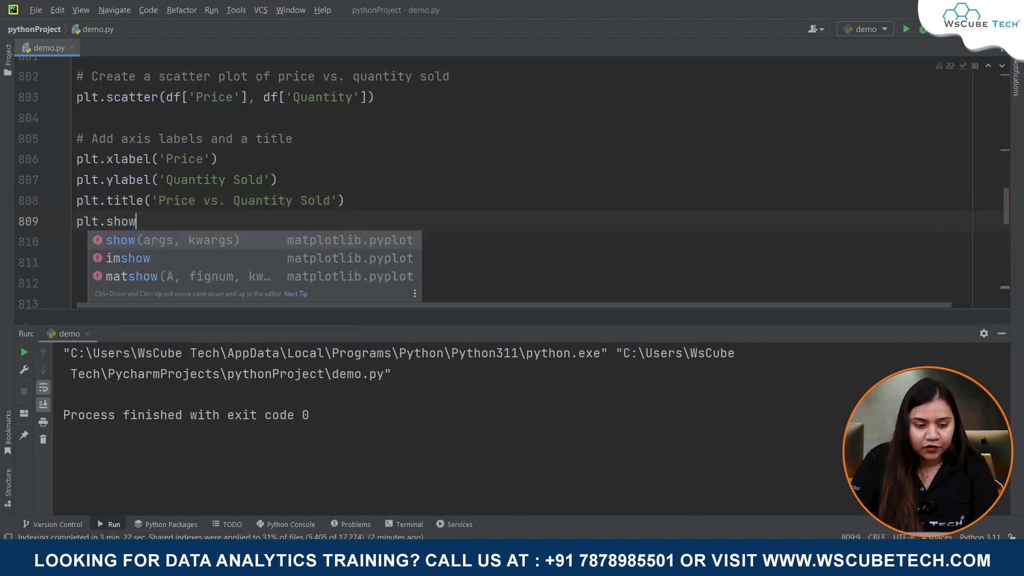
{"action": "key", "text": "Return"}
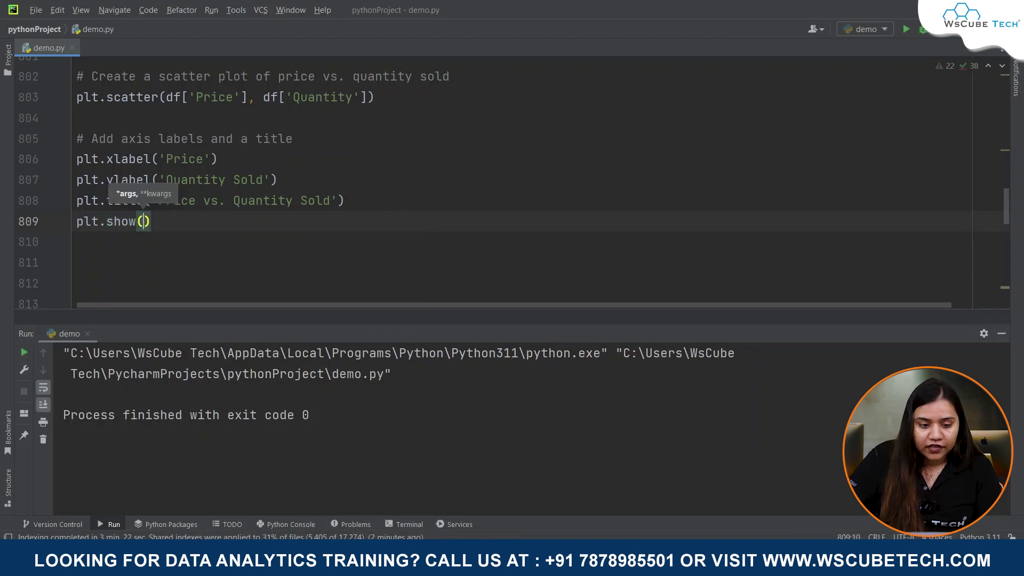
- Rerun demo.py to display the Price vs. Quantity Sold chart, then minimize it
{"action": "key", "text": "shift+F10"}
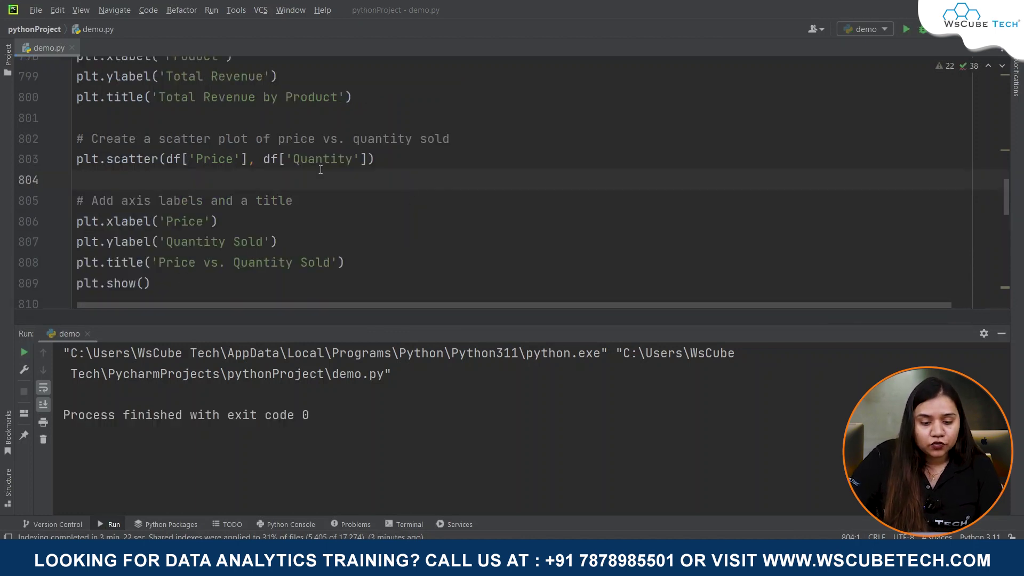
{"action": "right_click", "coordinate": [320, 169]}
{"action": "left_click", "coordinate": [360, 327]}
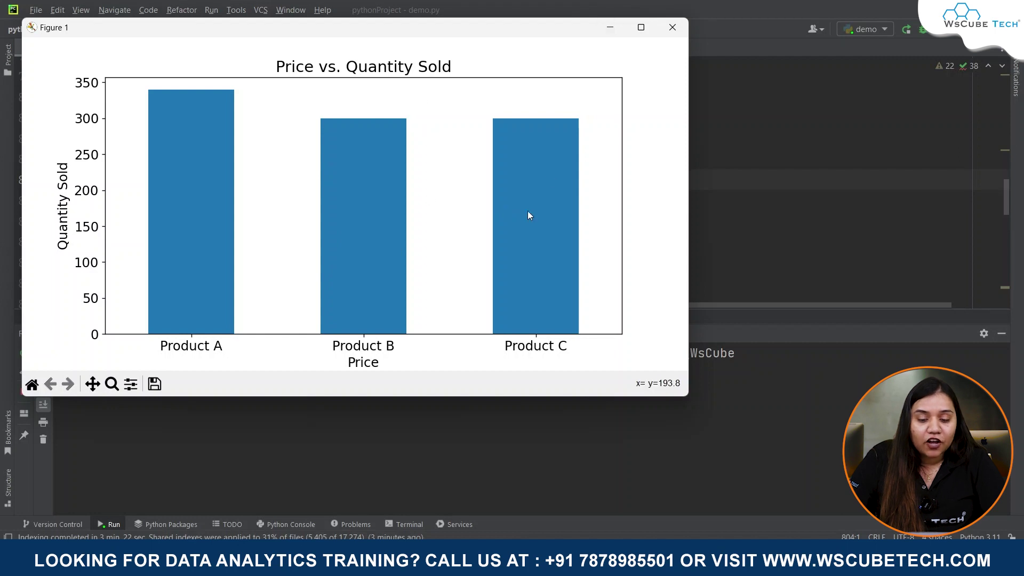
{"action": "left_click", "coordinate": [612, 27]}
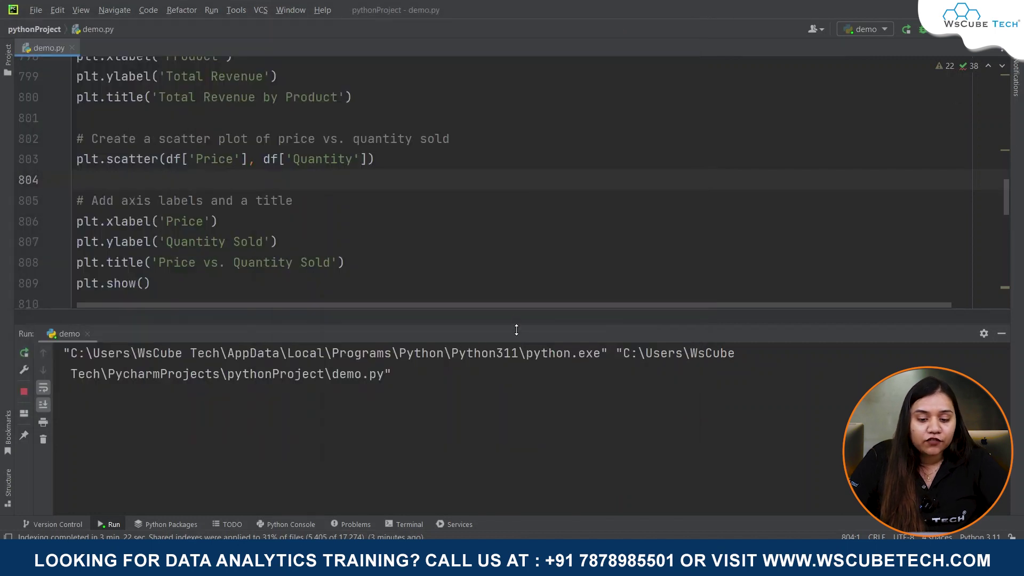
{"action": "left_click_drag", "start_coordinate": [507, 330], "coordinate": [508, 497]}
{"action": "scroll", "coordinate": [504, 264], "scroll_direction": "up", "scroll_amount": 1}
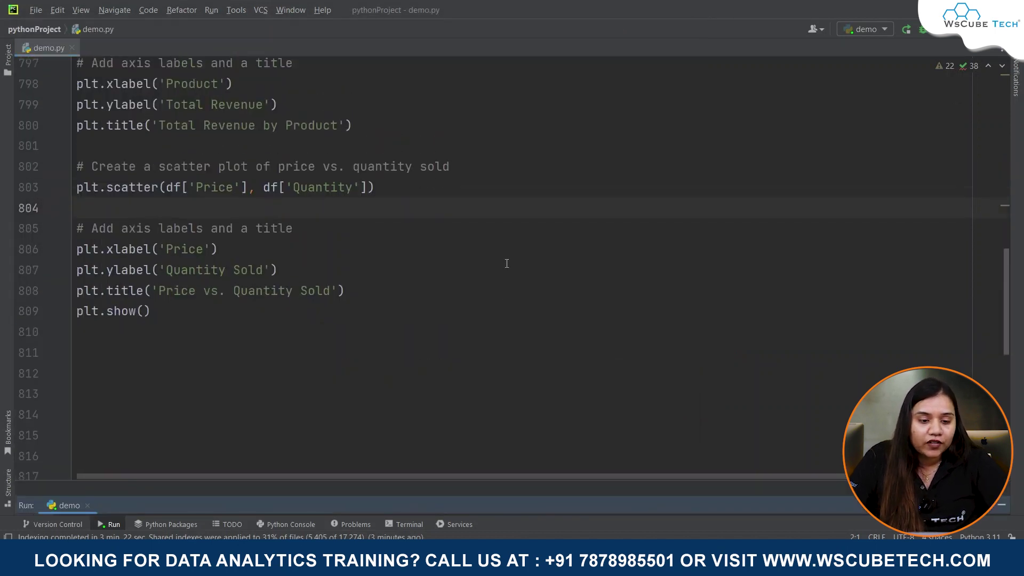
{"action": "scroll", "coordinate": [505, 263], "scroll_direction": "up", "scroll_amount": 5}
{"action": "scroll", "coordinate": [506, 263], "scroll_direction": "up", "scroll_amount": 2}
{"action": "scroll", "coordinate": [506, 262], "scroll_direction": "up", "scroll_amount": 4}
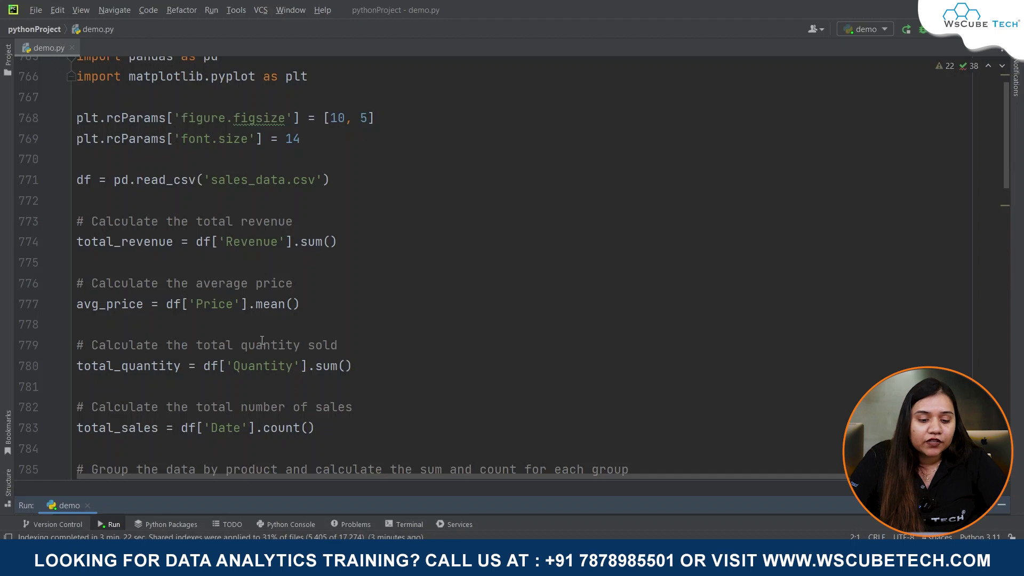
{"action": "scroll", "coordinate": [326, 372], "scroll_direction": "down", "scroll_amount": 2}
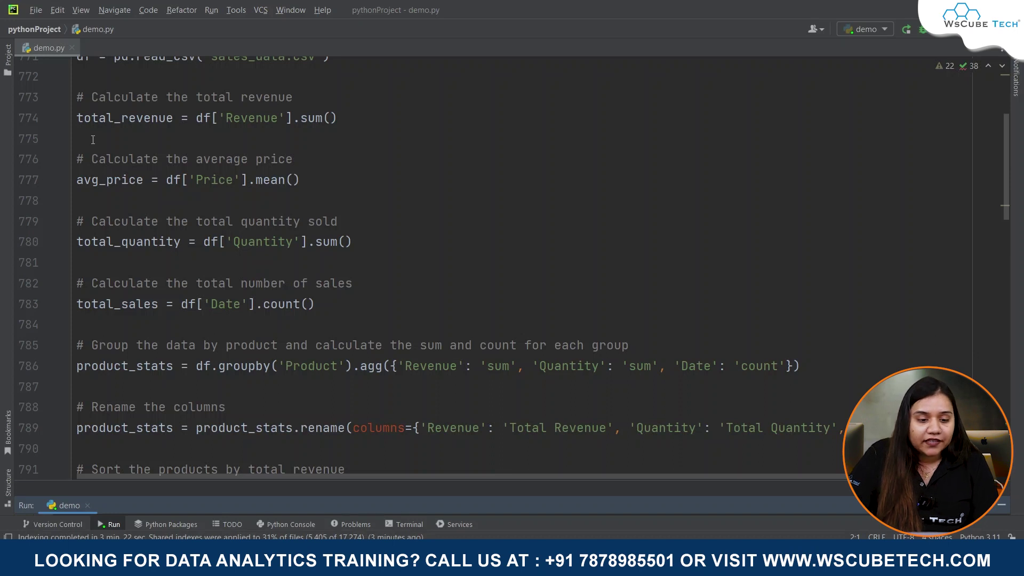
- Add print(total_revenue) and print(avg_price) below their calculations
{"action": "left_click", "coordinate": [93, 140]}
{"action": "type", "text": "prin"}
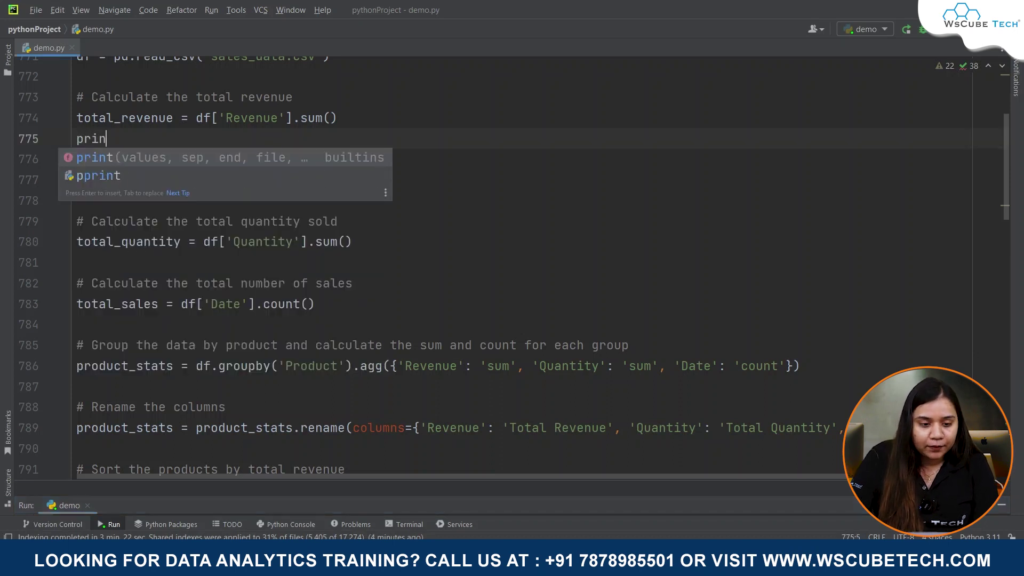
{"action": "key", "text": "Return"}
{"action": "type", "text": "t(t"}
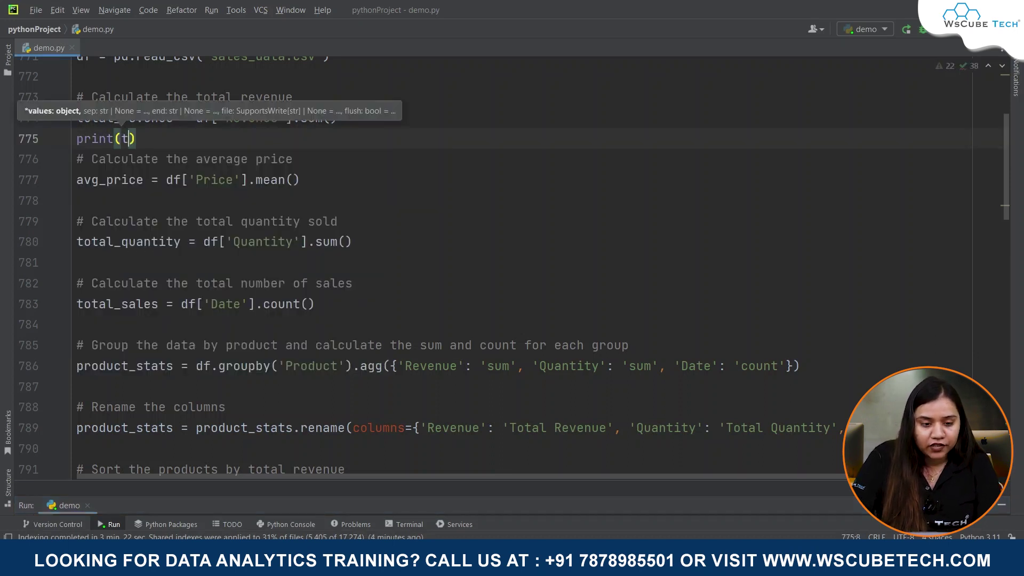
{"action": "type", "text": "ot"}
{"action": "key", "text": "Return"}
{"action": "left_click", "coordinate": [146, 201]}
{"action": "type", "text": "pr"}
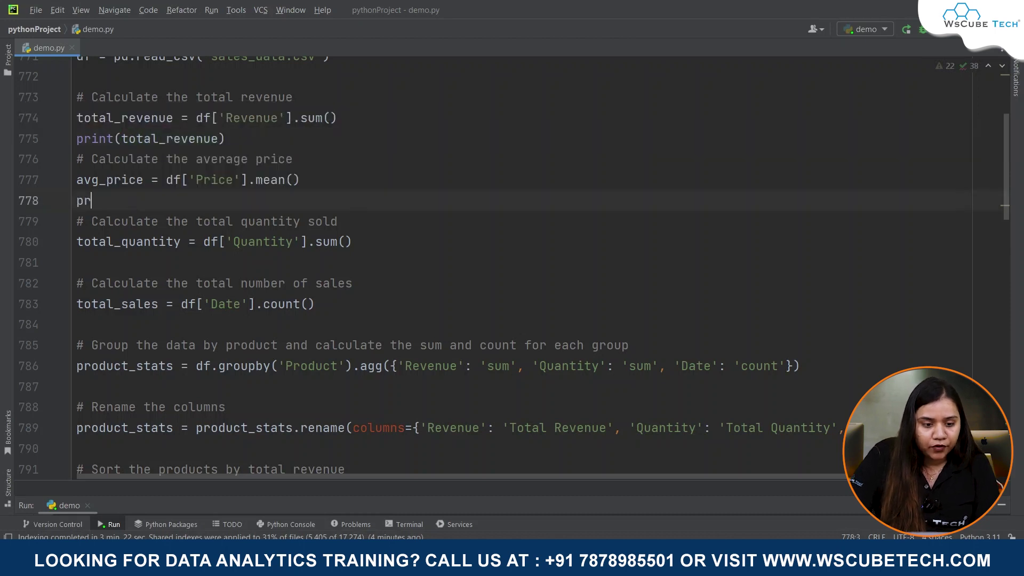
{"action": "key", "text": "Return"}
{"action": "type", "text": "av"}
{"action": "key", "text": "Return"}
- Add print(total_quantity) and print(total_sales) below their calculations
{"action": "key", "text": "Down"}
{"action": "key", "text": "Down"}
{"action": "key", "text": "End"}
{"action": "key", "text": "Return"}
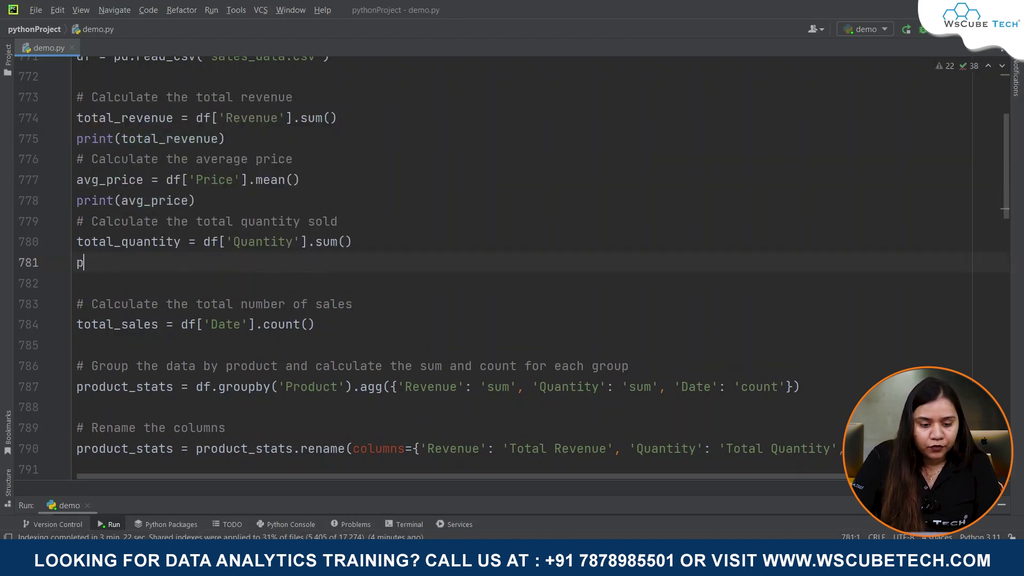
{"action": "type", "text": "pr"}
{"action": "key", "text": "Return"}
{"action": "type", "text": "tot"}
{"action": "key", "text": "Return"}
{"action": "left_click", "coordinate": [384, 339]}
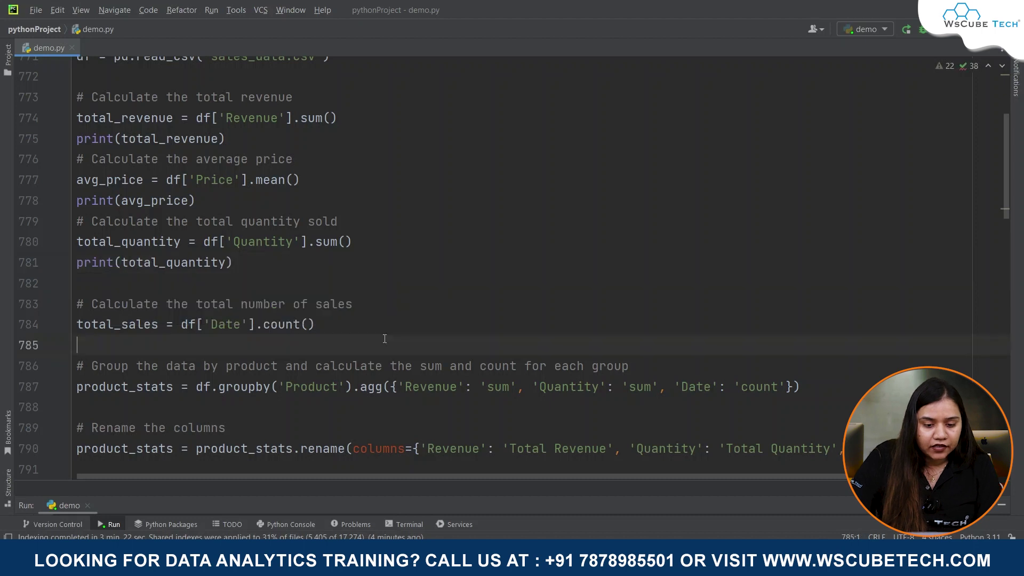
{"action": "type", "text": "pr"}
{"action": "key", "text": "Return"}
{"action": "type", "text": "print(total_sales)"}
{"action": "key", "text": "Return"}
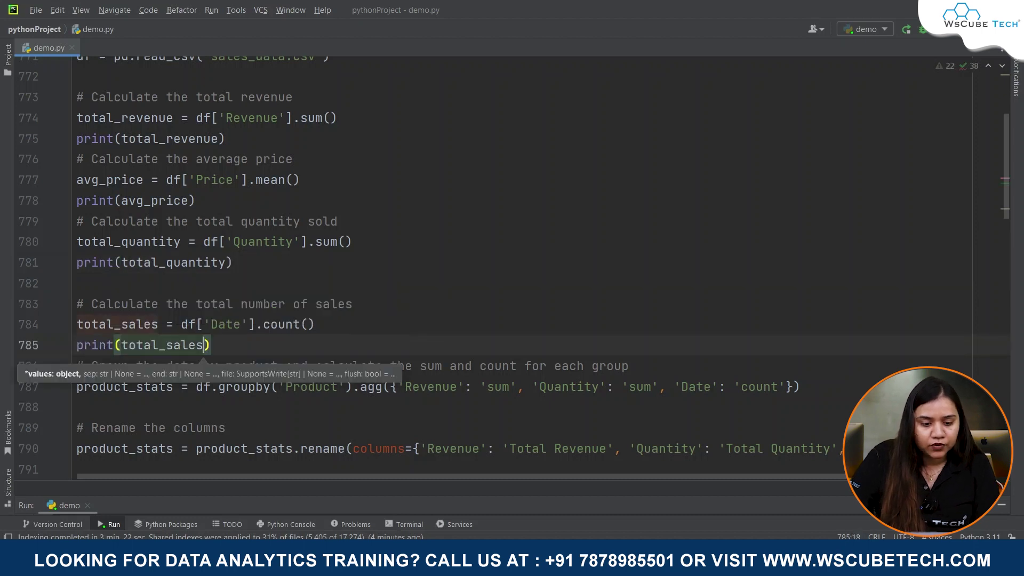
{"action": "right_click", "coordinate": [532, 291]}
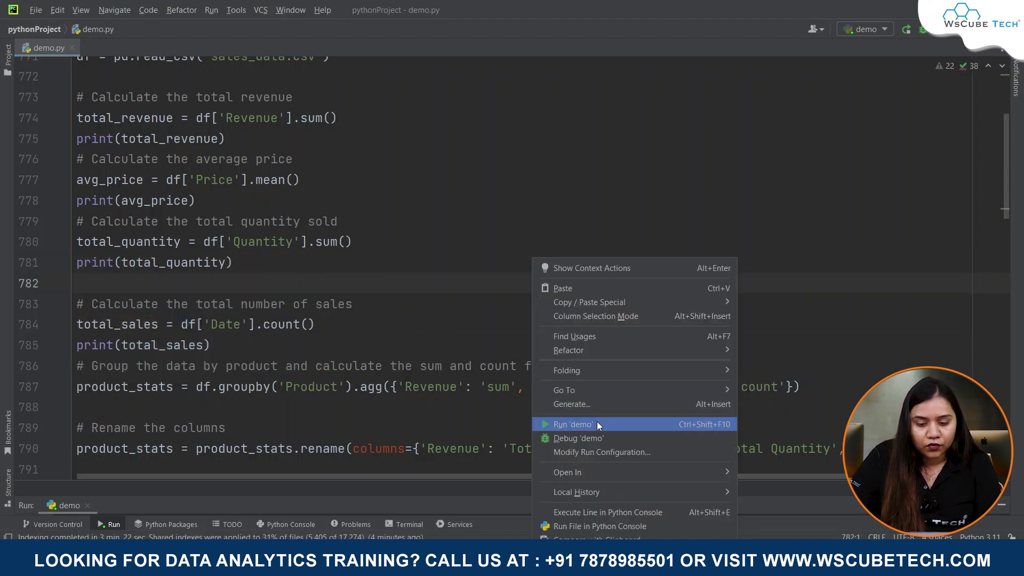
{"action": "key", "text": "Escape"}
- Run demo.py to print the totals 940, 14.64, 69 and 14
{"action": "key", "text": "shift+F10"}
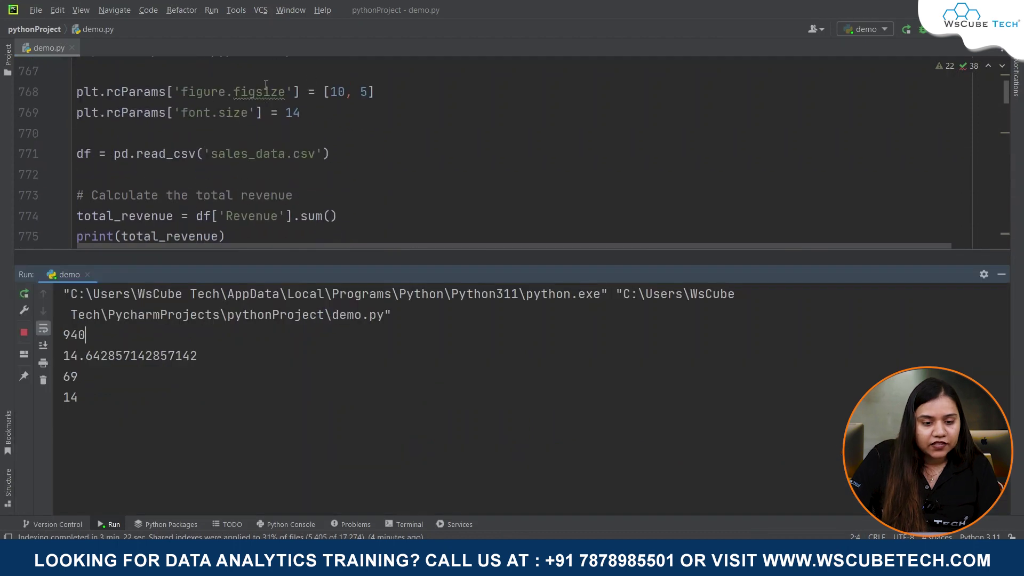
{"action": "scroll", "coordinate": [255, 142], "scroll_direction": "down", "scroll_amount": 2}
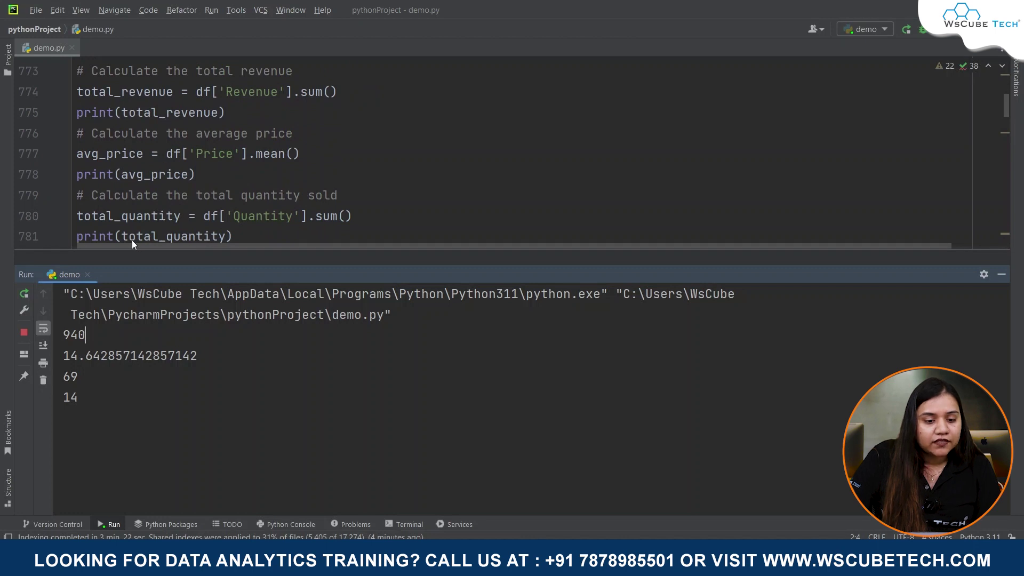
{"action": "scroll", "coordinate": [137, 200], "scroll_direction": "down", "scroll_amount": 1}
{"action": "left_click", "coordinate": [136, 200]}
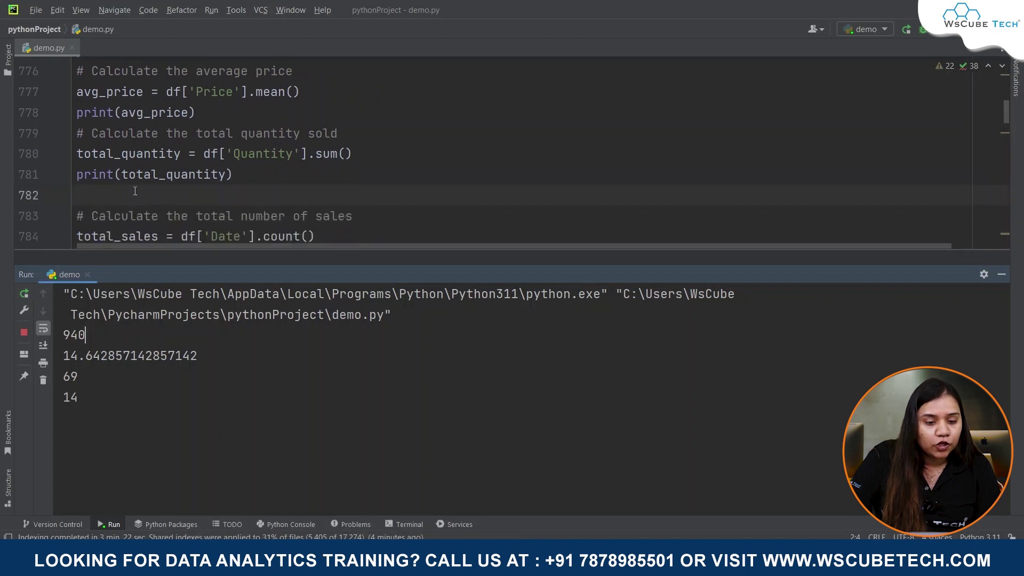
{"action": "scroll", "coordinate": [167, 179], "scroll_direction": "down", "scroll_amount": 1}
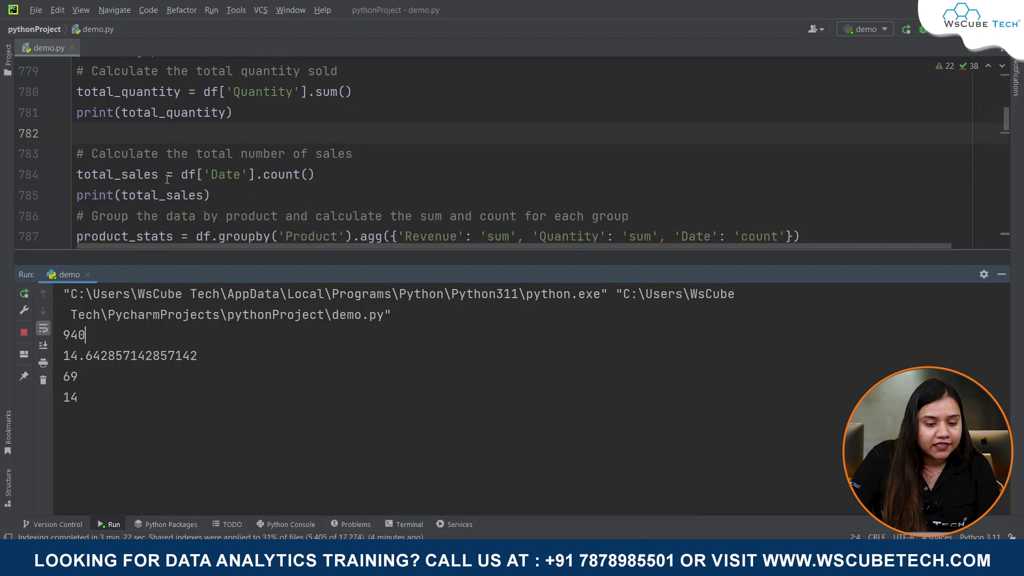
{"action": "key", "text": "Down"}
{"action": "key", "text": "Down"}
{"action": "key", "text": "Down"}
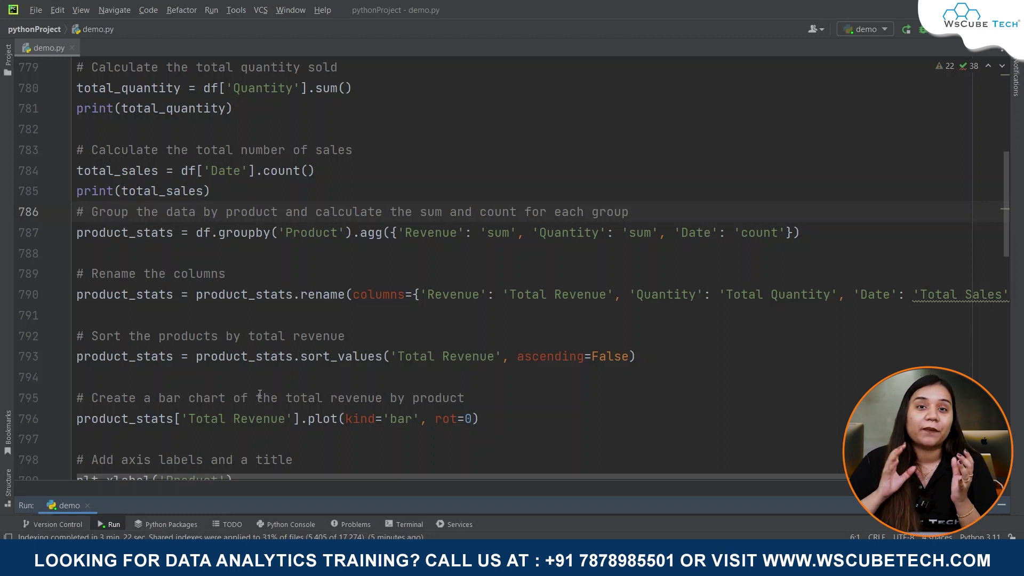
{"action": "scroll", "coordinate": [159, 322], "scroll_direction": "up", "scroll_amount": 5}
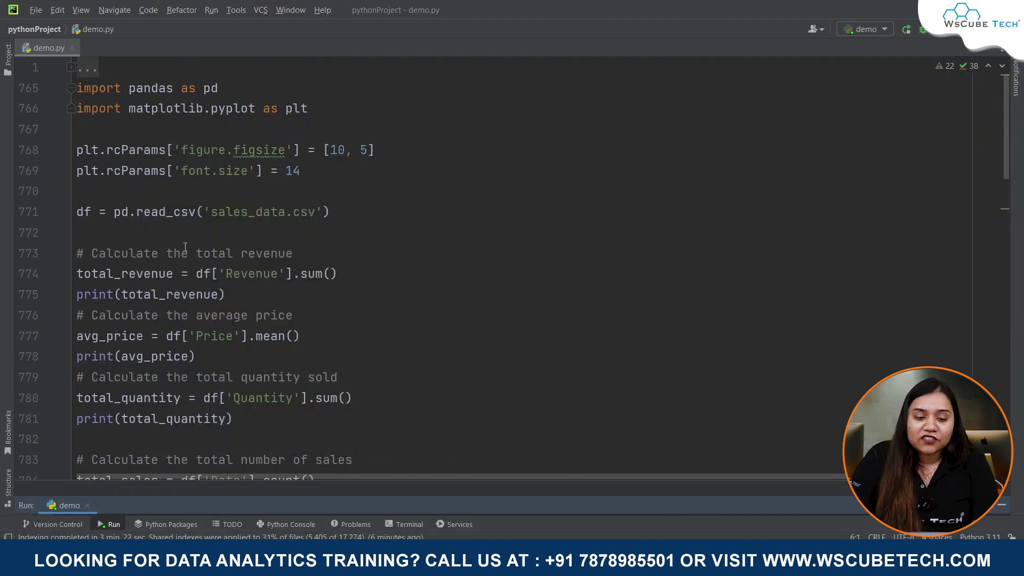
{"action": "scroll", "coordinate": [185, 247], "scroll_direction": "down", "scroll_amount": 3}
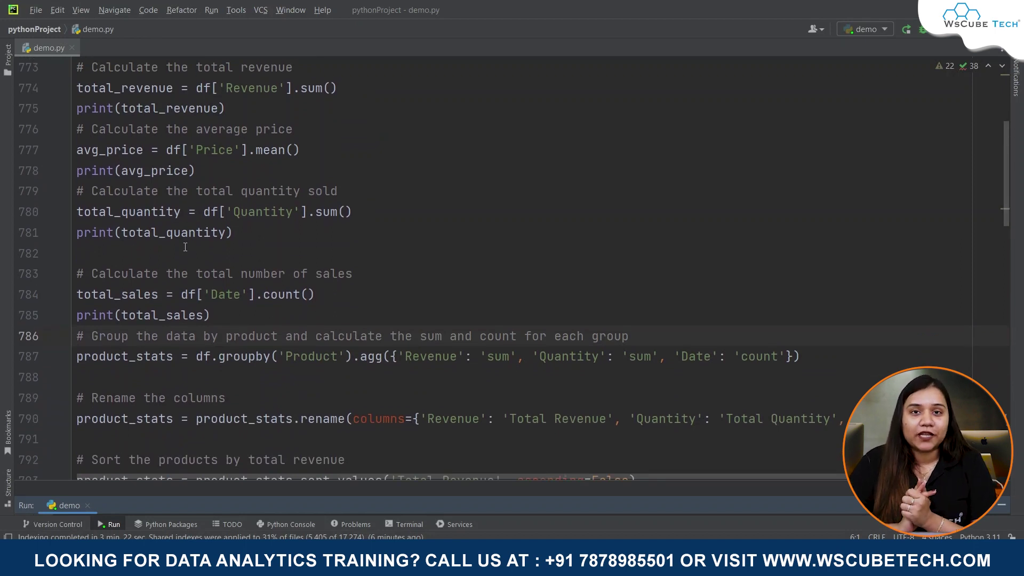
{"action": "left_click_drag", "start_coordinate": [211, 315], "coordinate": [74, 301]}
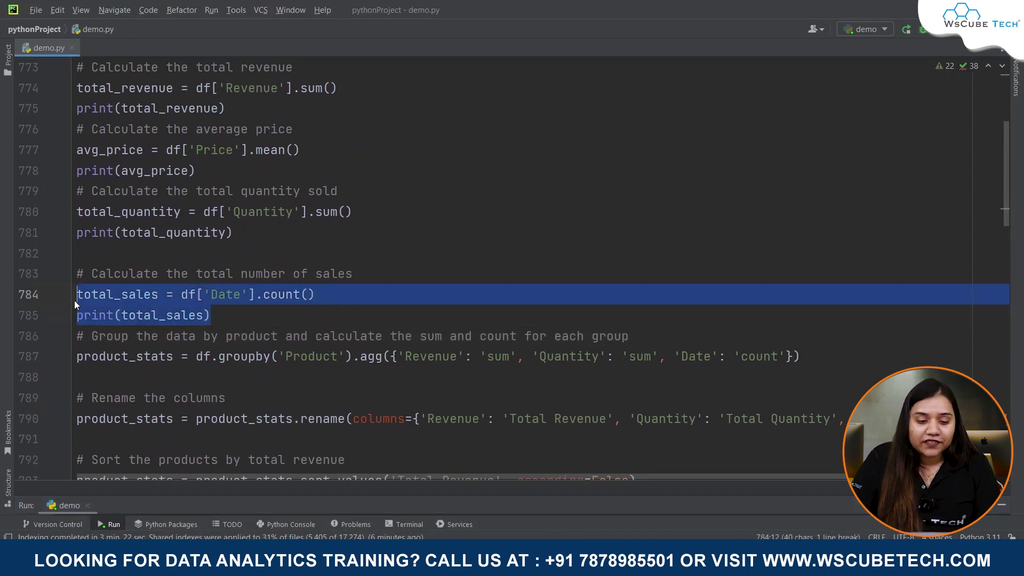
{"action": "left_click", "coordinate": [264, 312]}
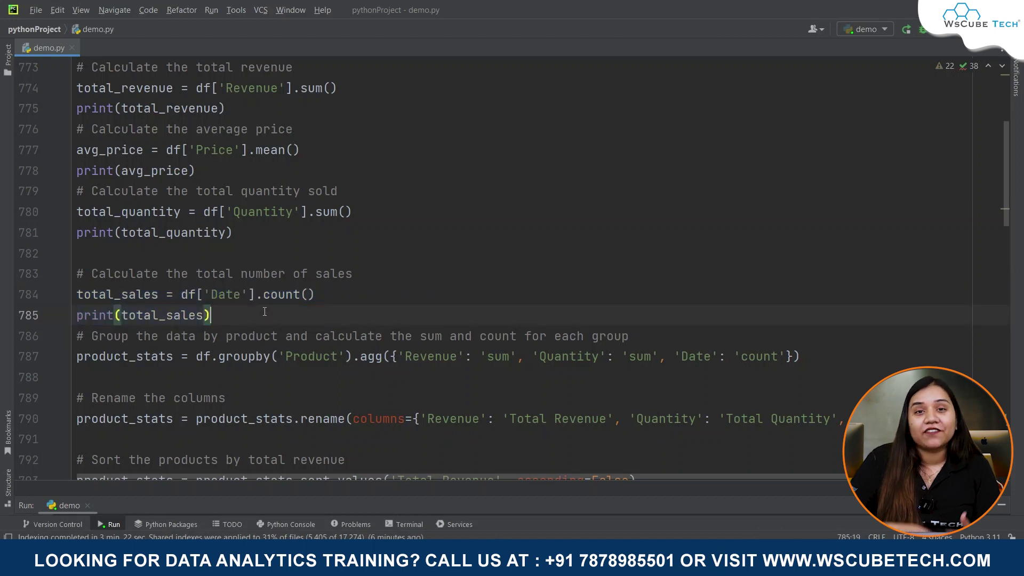